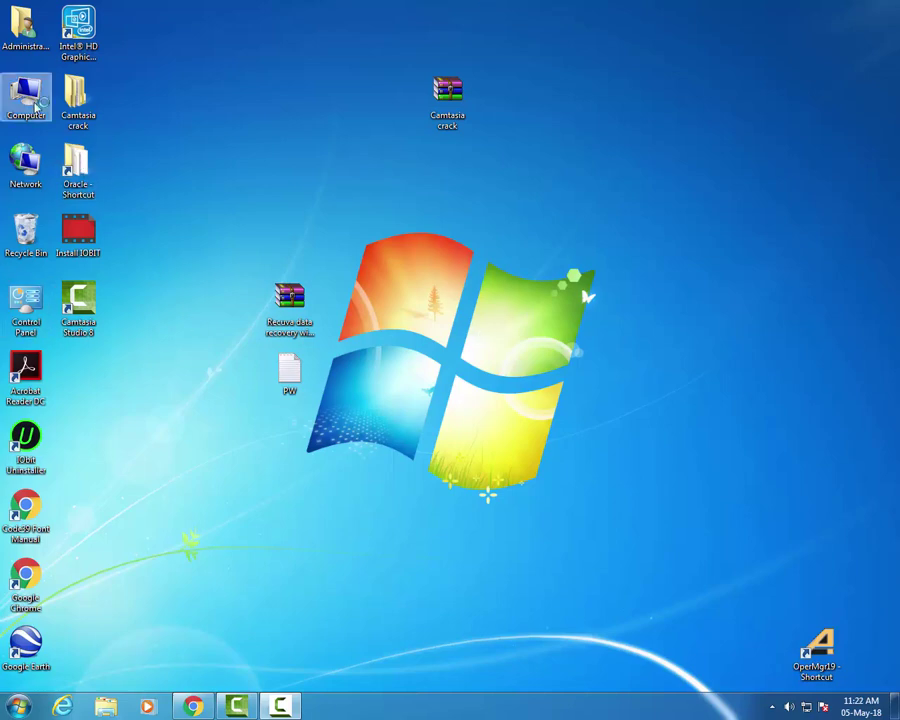
# Step: Open the Ram folder on Local Disk (D:) in a maximized Computer window
pyautogui.doubleClick(26, 98)
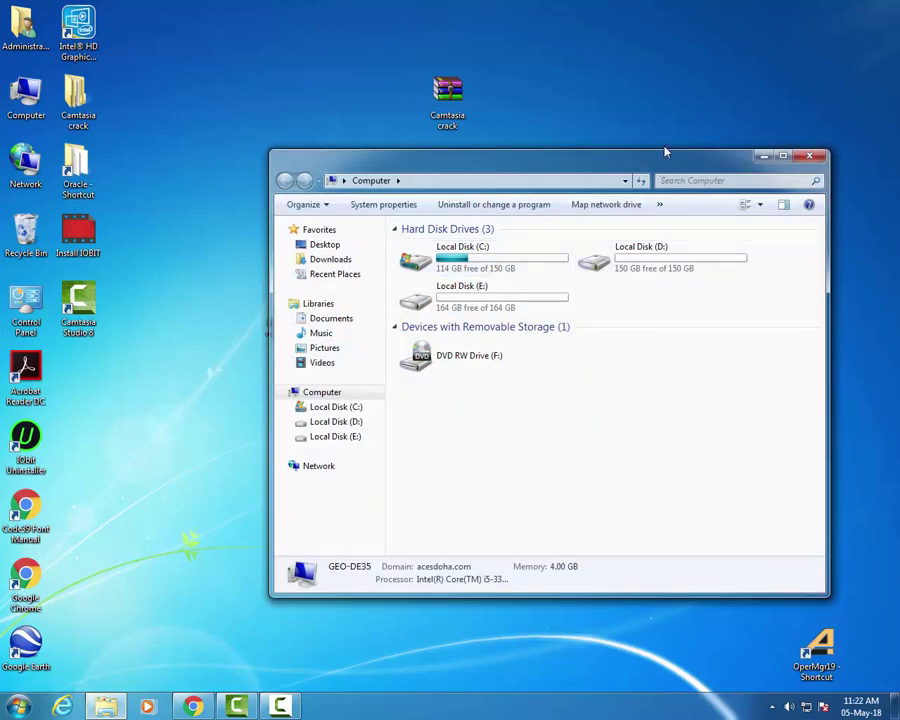
pyautogui.doubleClick(665, 155)
pyautogui.click(410, 118)
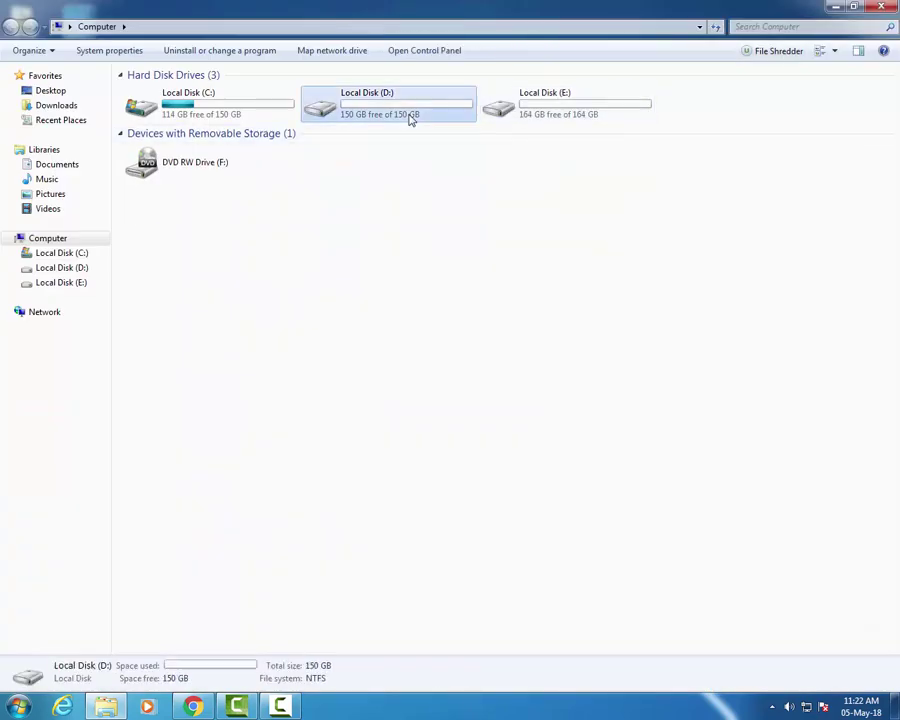
pyautogui.doubleClick(410, 118)
pyautogui.doubleClick(146, 105)
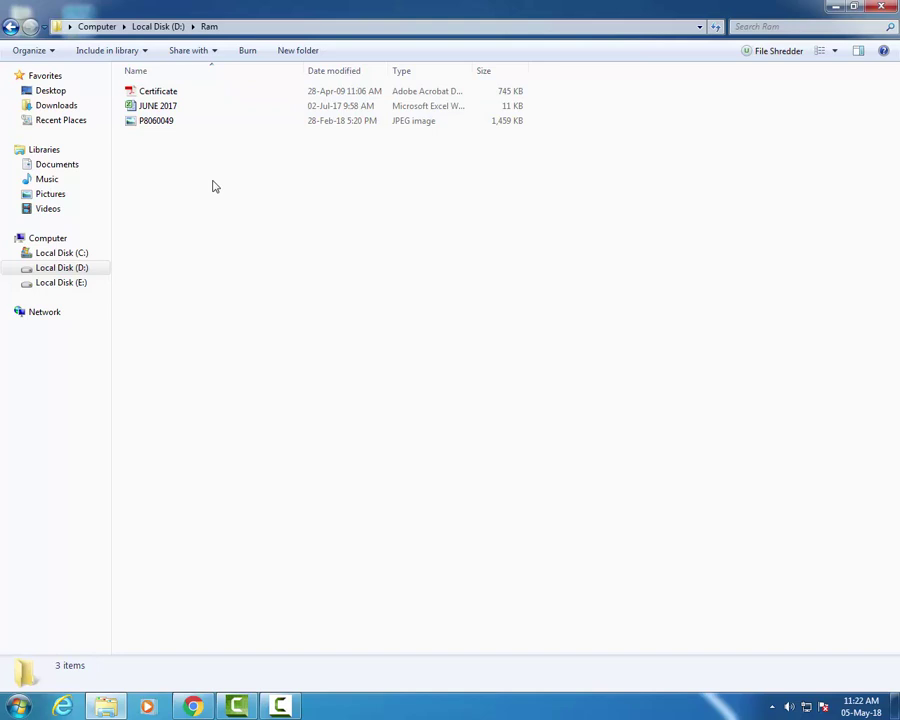
# Step: Permanently delete all three files in D:\Ram with Shift+Delete, then close Explorer
pyautogui.moveTo(213, 186); pyautogui.dragTo(148, 78)
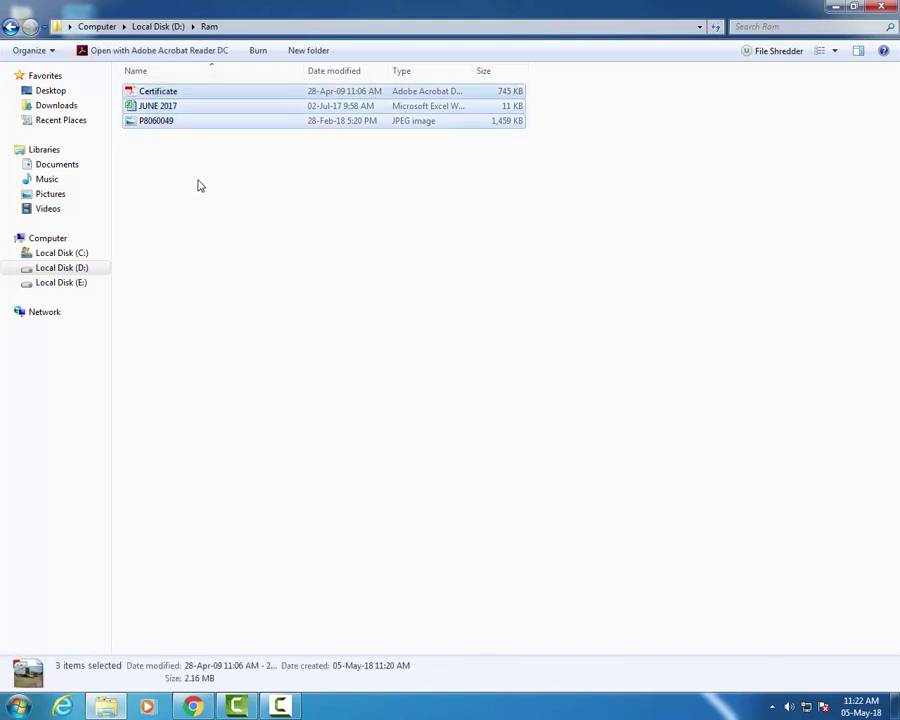
pyautogui.hotkey('shift', 'Delete')
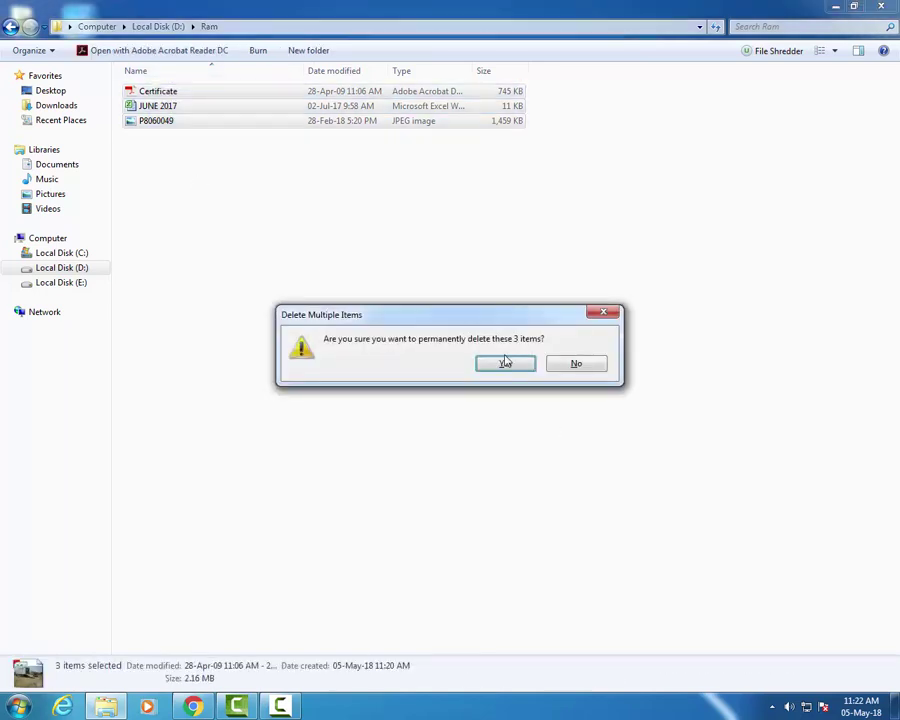
pyautogui.click(505, 362)
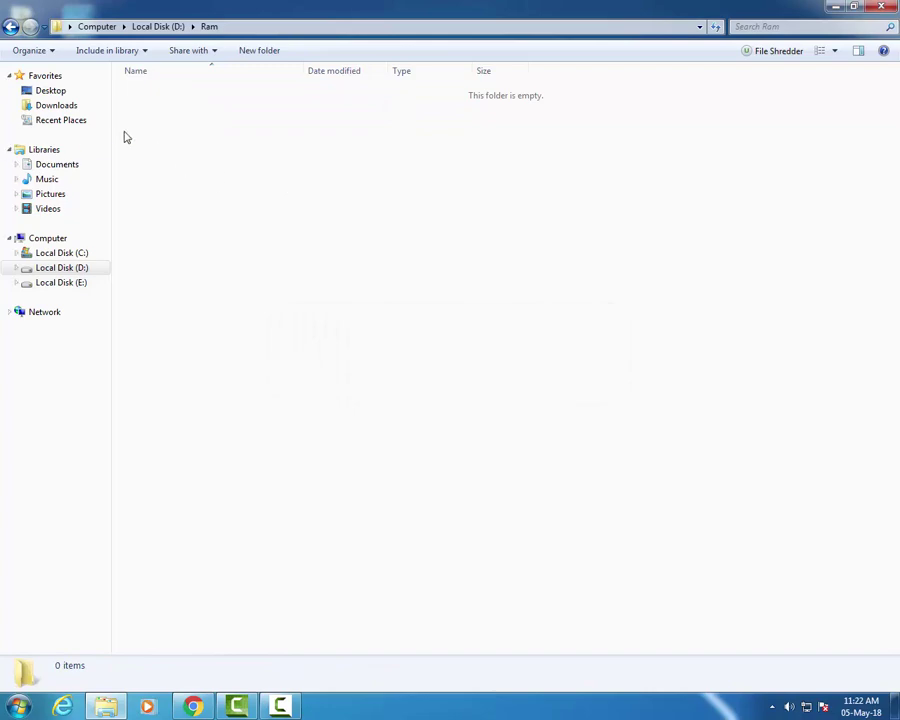
pyautogui.click(10, 26)
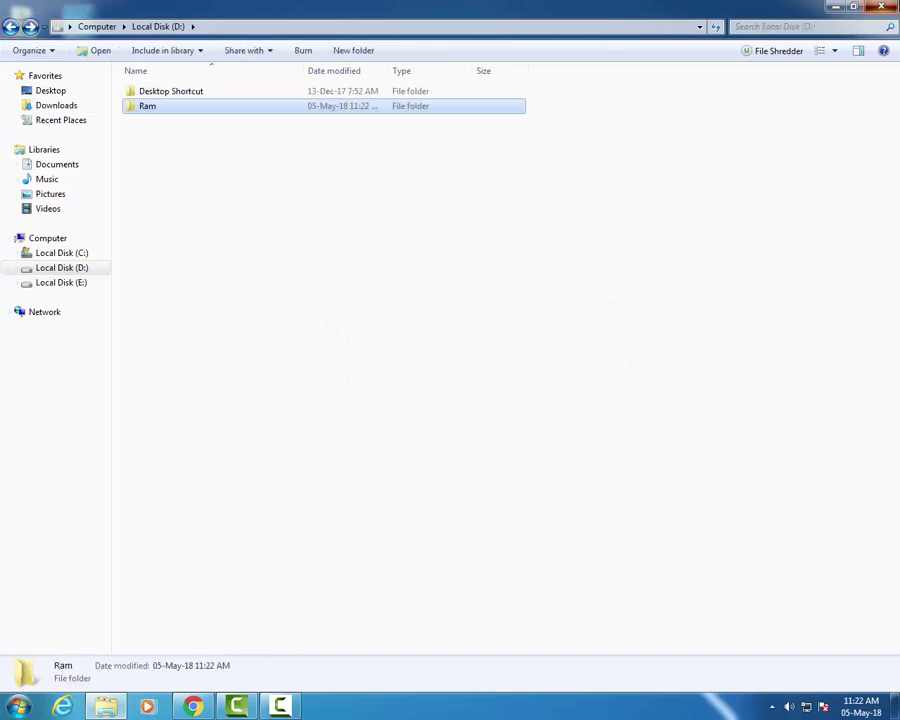
pyautogui.hotkey('alt', 'F4')
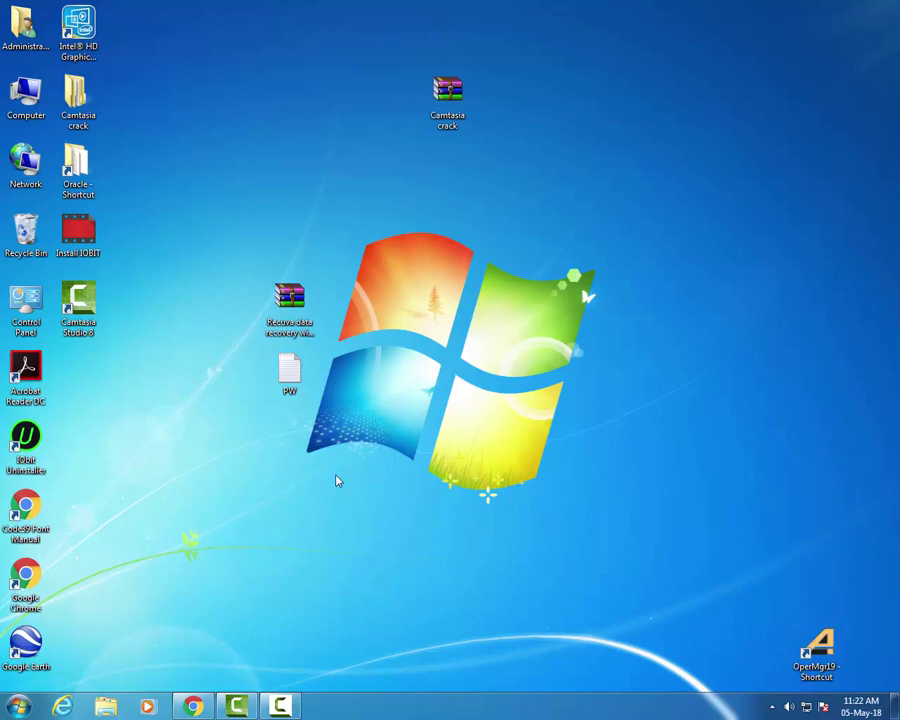
# Step: Start extracting the Recuva archive into the default destination folder
pyautogui.click(305, 310)
pyautogui.rightClick(290, 307)
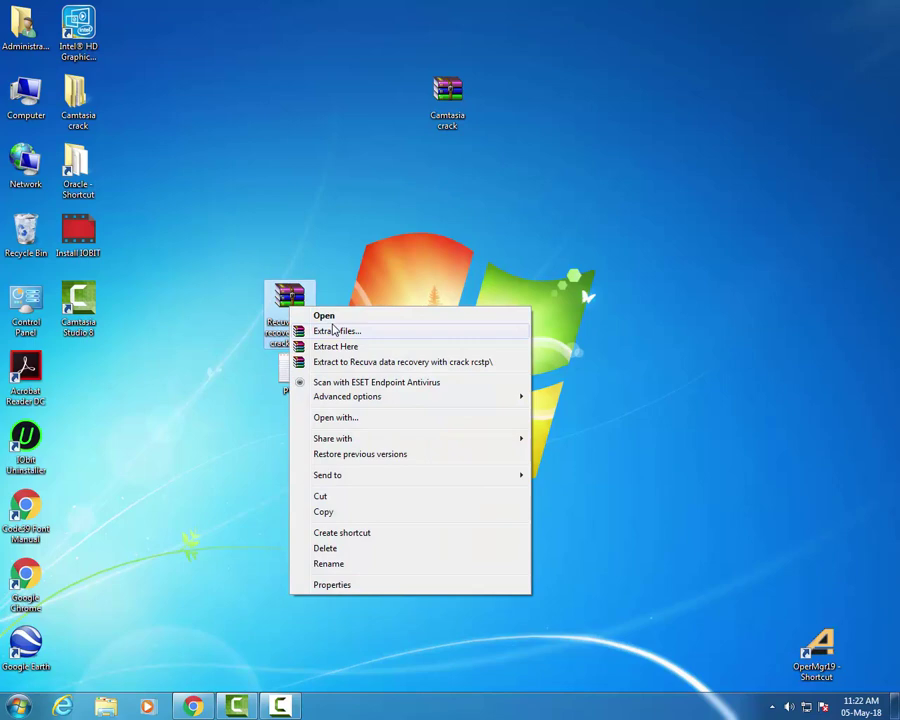
pyautogui.click(335, 330)
pyautogui.click(487, 497)
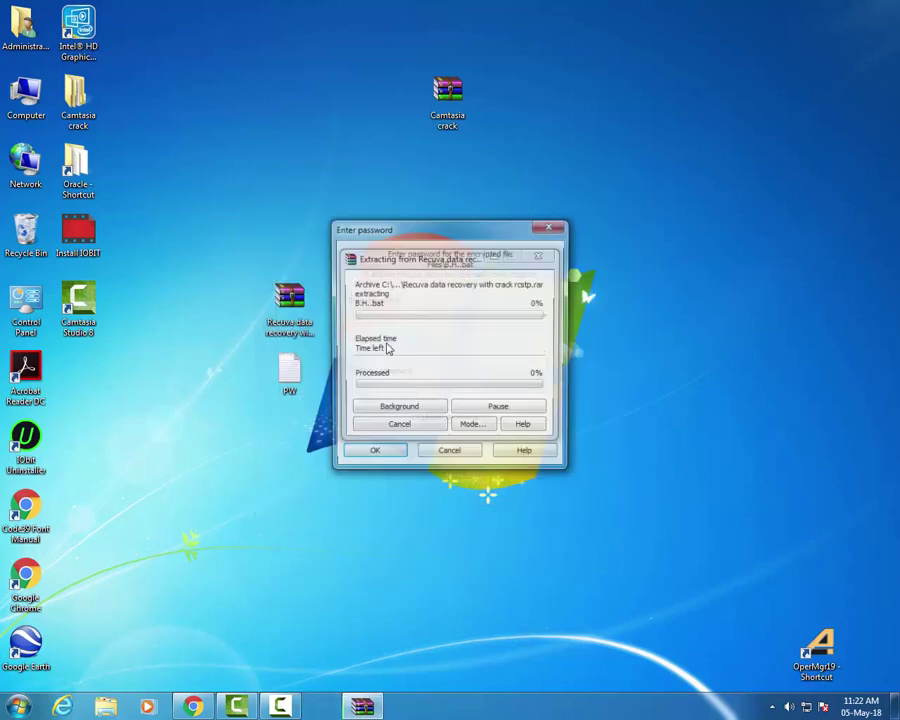
pyautogui.doubleClick(287, 371)
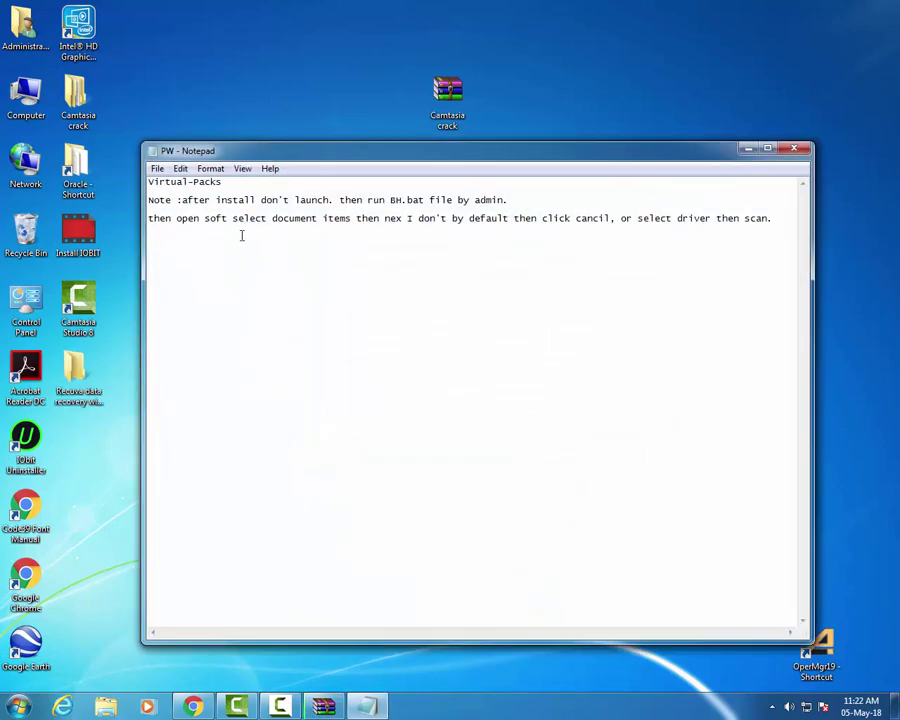
pyautogui.moveTo(228, 186); pyautogui.dragTo(149, 181)
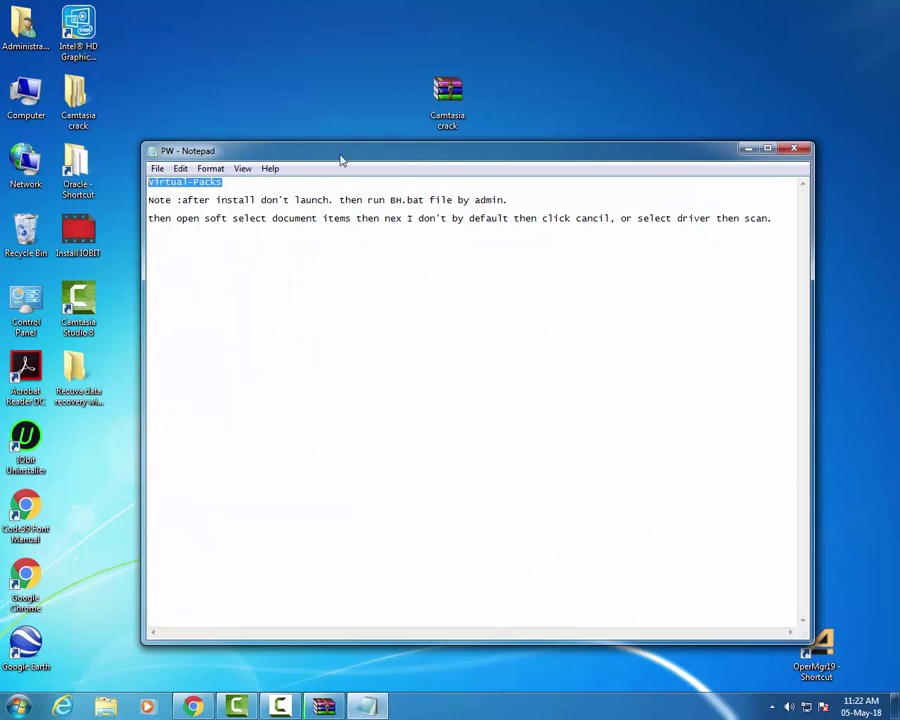
pyautogui.moveTo(340, 158); pyautogui.dragTo(349, 165)
pyautogui.click(340, 207)
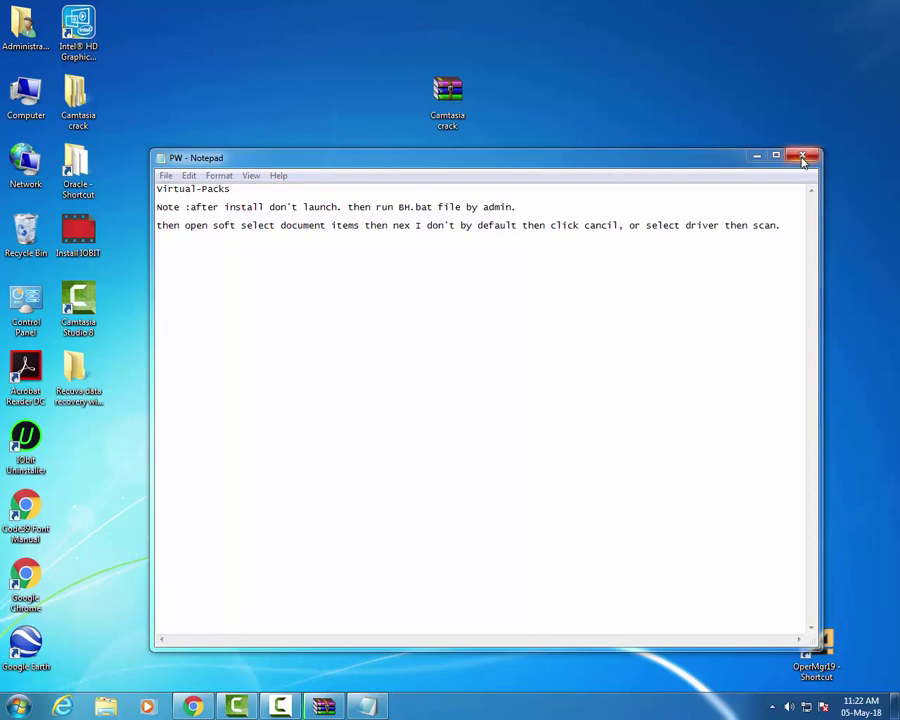
pyautogui.click(802, 155)
# Step: Paste Virtual-Packs into WinRAR's password prompt and confirm to finish extracting
pyautogui.hotkey('ctrl', 'v')
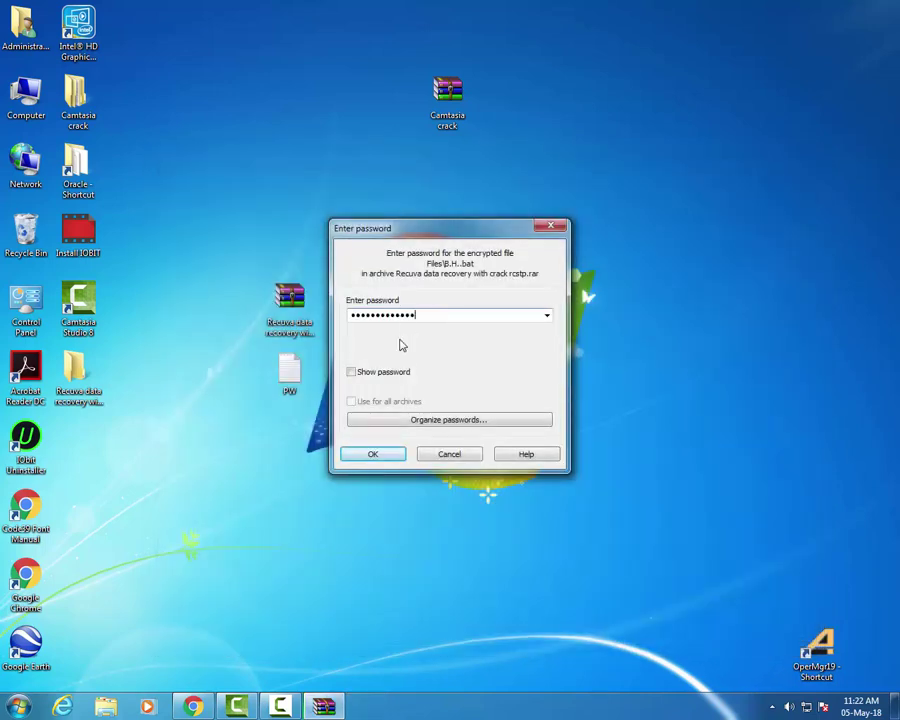
pyautogui.click(386, 373)
pyautogui.click(417, 317)
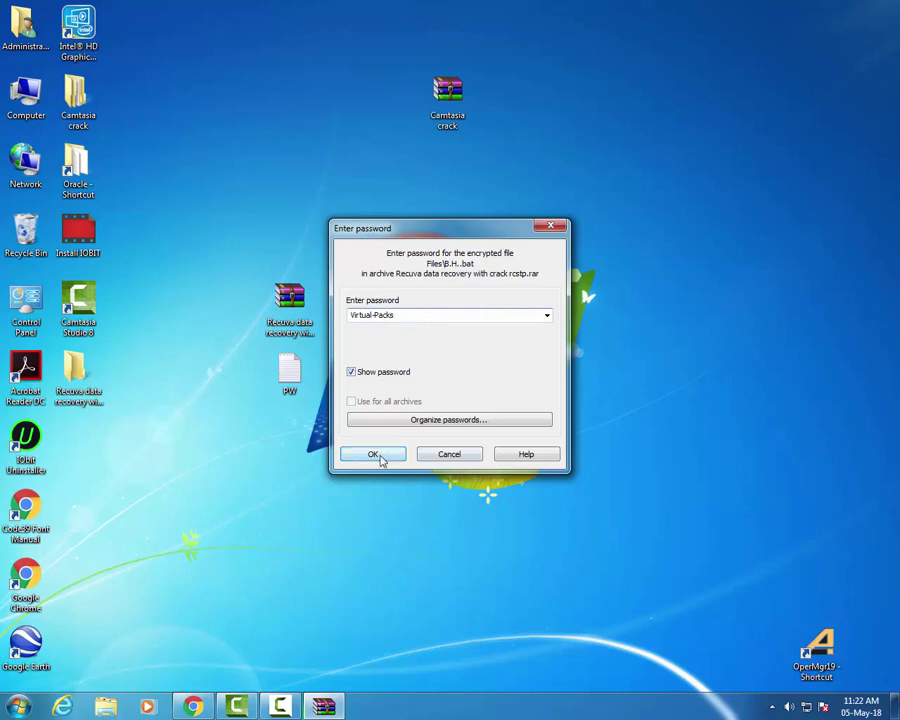
pyautogui.click(380, 458)
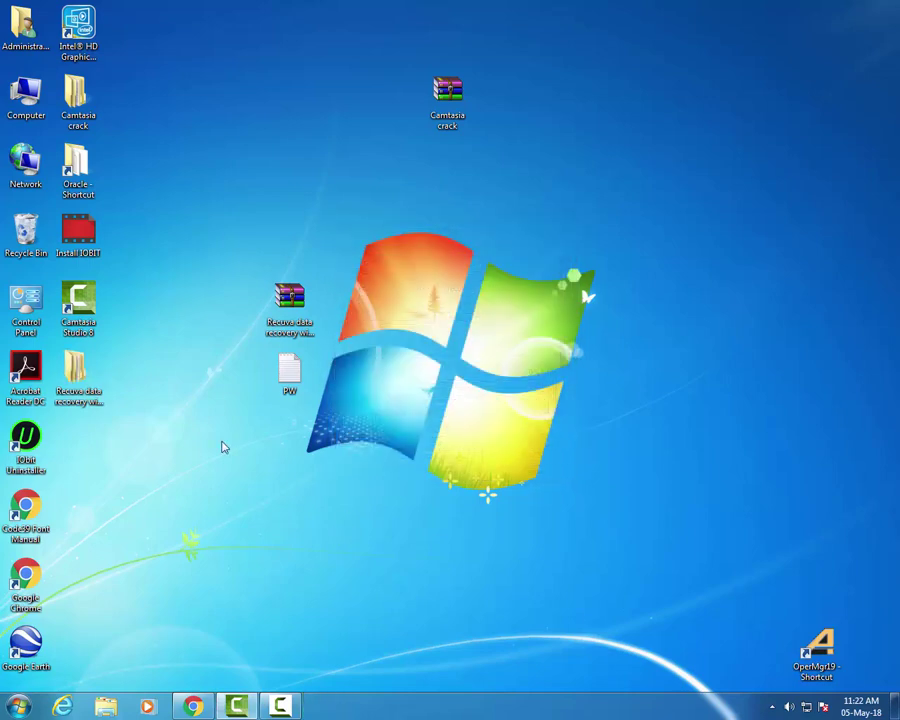
# Step: Open Recuva > Files and install Recuva v1.53 from rcsetup153
pyautogui.moveTo(78, 372)
pyautogui.mouseDown()
pyautogui.moveTo(281, 458)
pyautogui.moveTo(297, 197)
pyautogui.mouseUp()
pyautogui.doubleClick(297, 197)
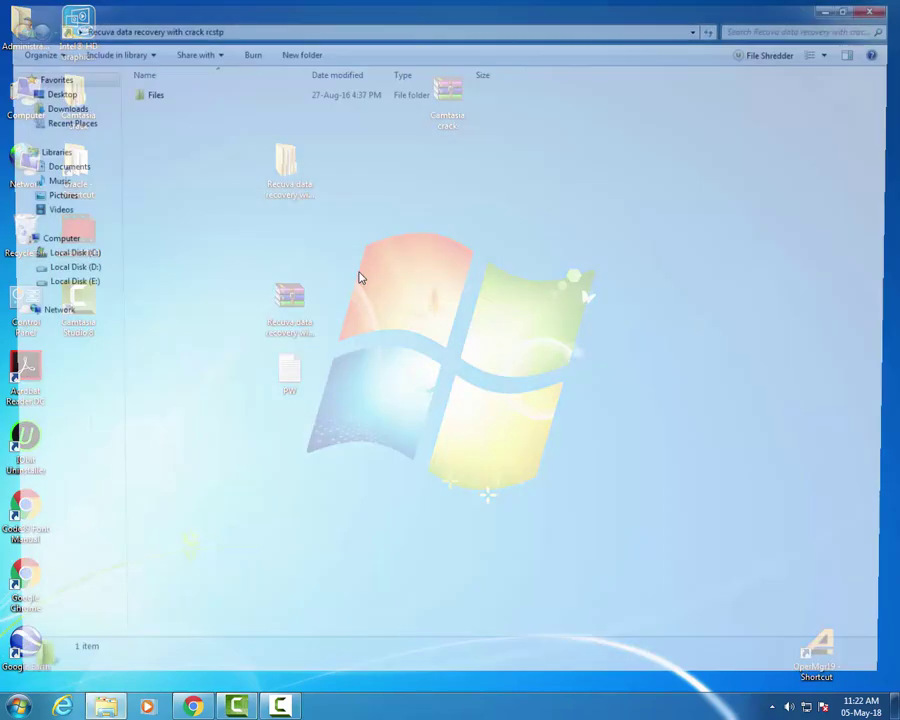
pyautogui.doubleClick(147, 92)
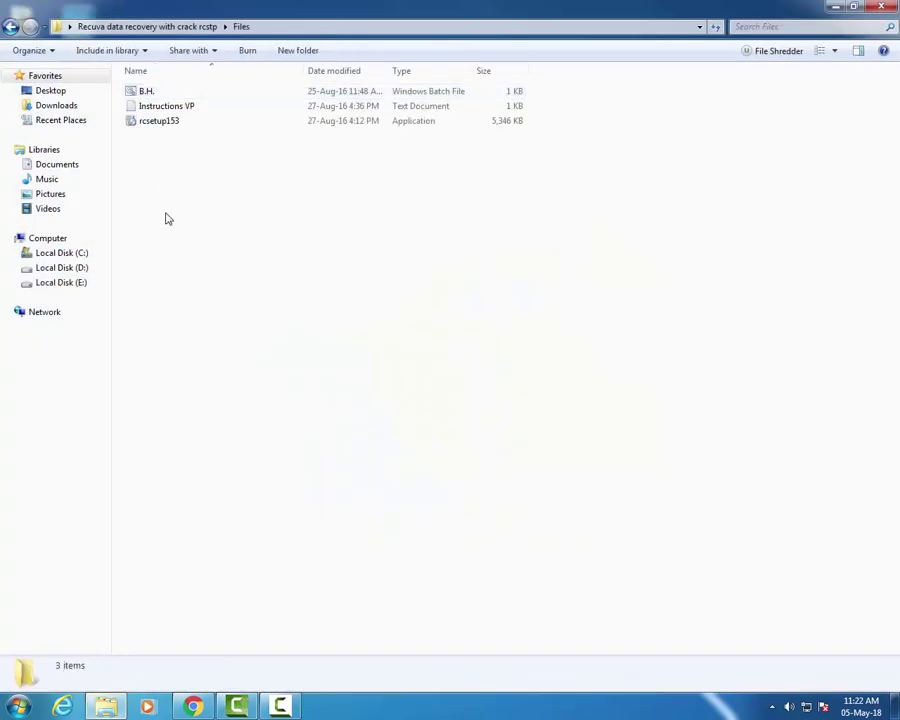
pyautogui.click(160, 131)
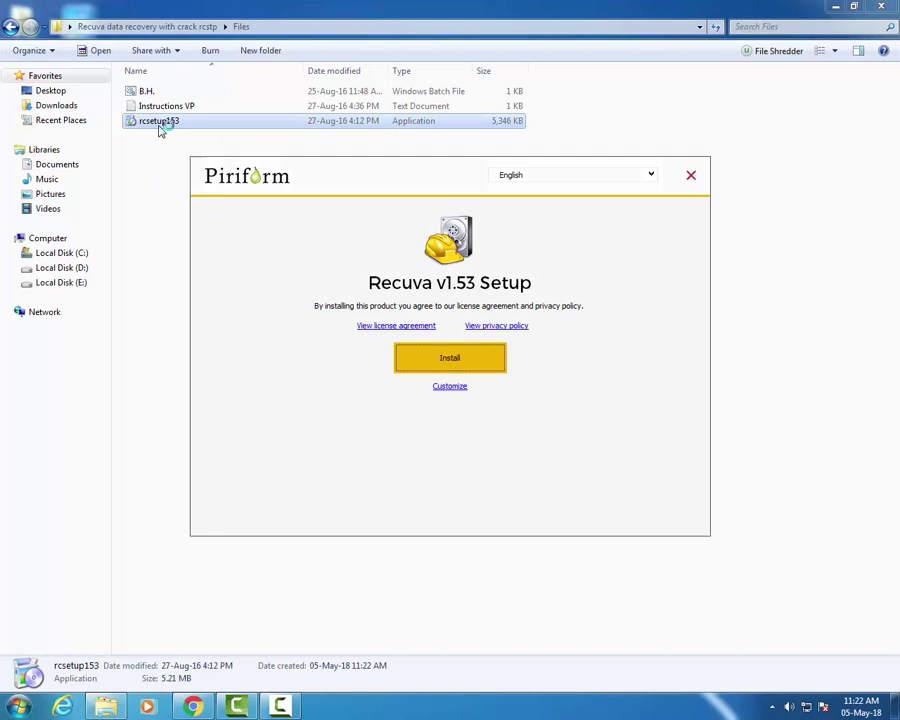
pyautogui.click(437, 362)
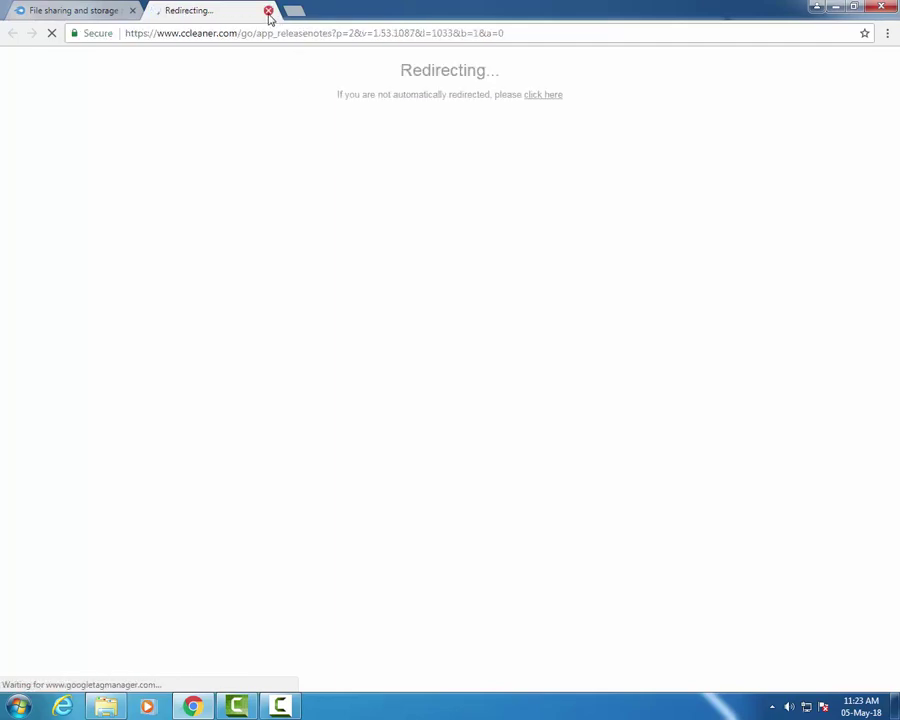
# Step: Close the release notes, run B.H. as administrator, and shrink Explorer to a centred window
pyautogui.click(833, 8)
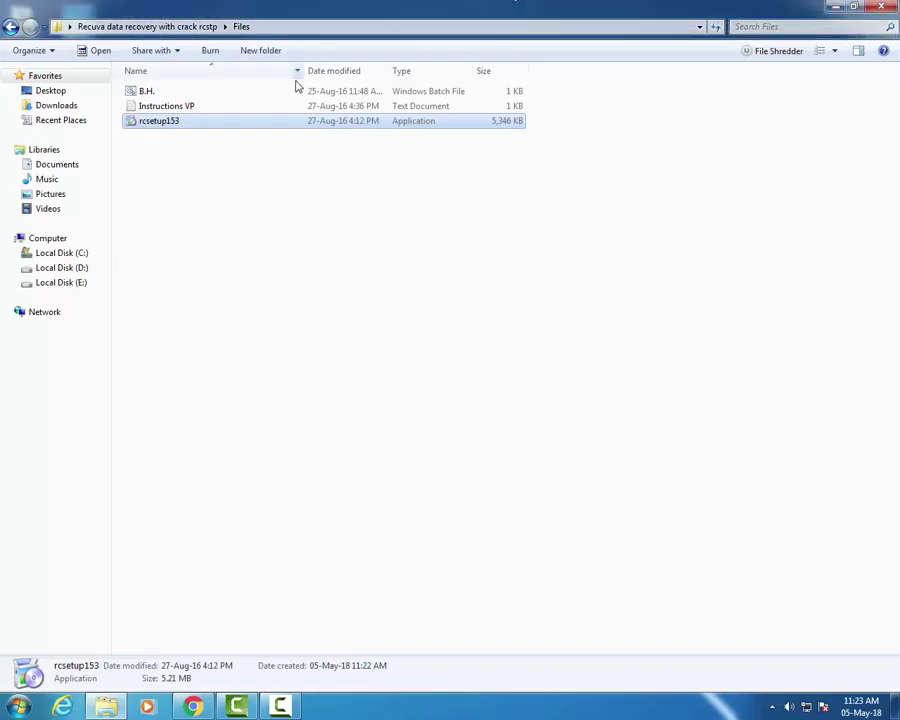
pyautogui.click(147, 93)
pyautogui.rightClick(150, 95)
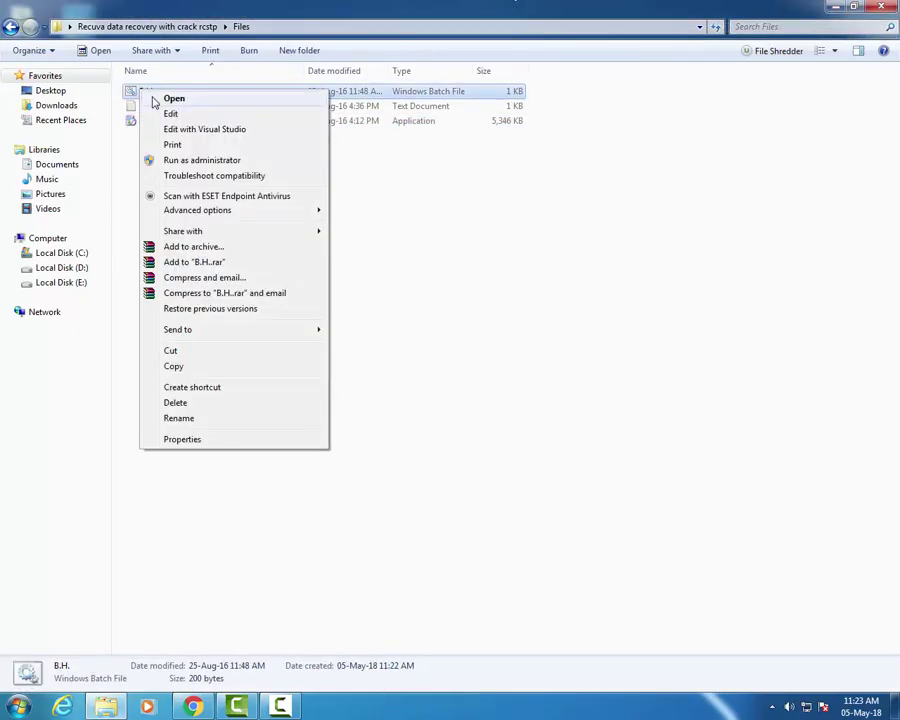
pyautogui.click(185, 160)
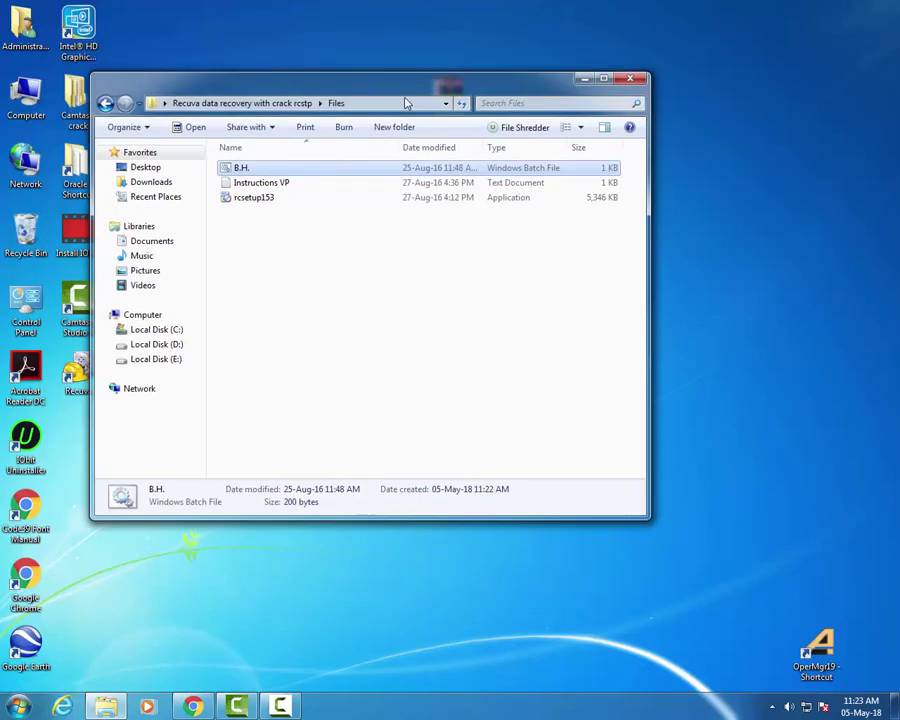
pyautogui.moveTo(232, 18); pyautogui.dragTo(482, 112)
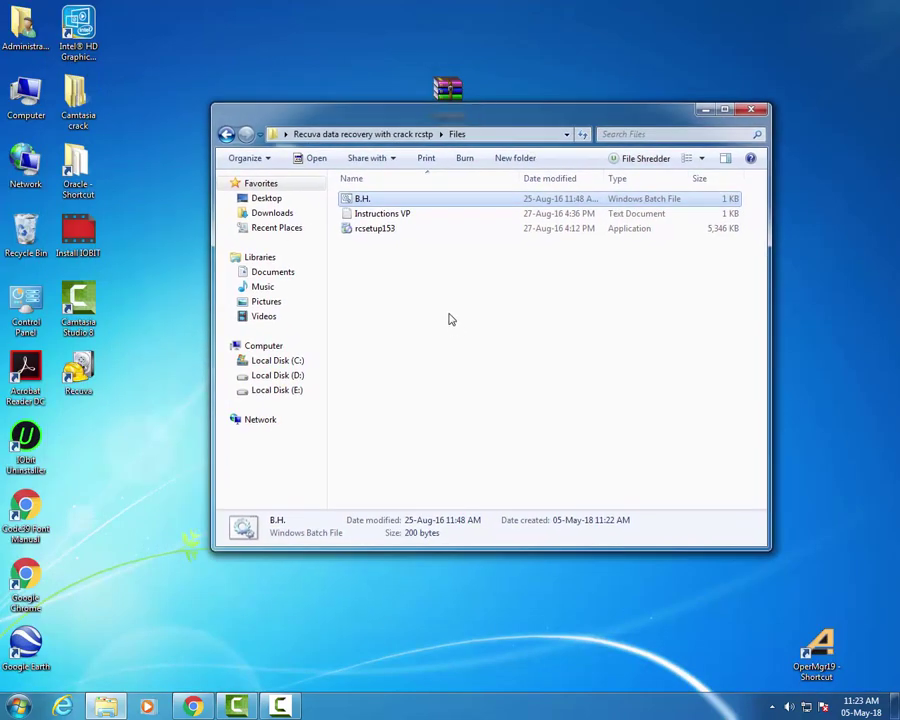
pyautogui.rightClick(76, 372)
# Step: Launch Recuva and choose to recover all file types in the wizard
pyautogui.click(112, 325)
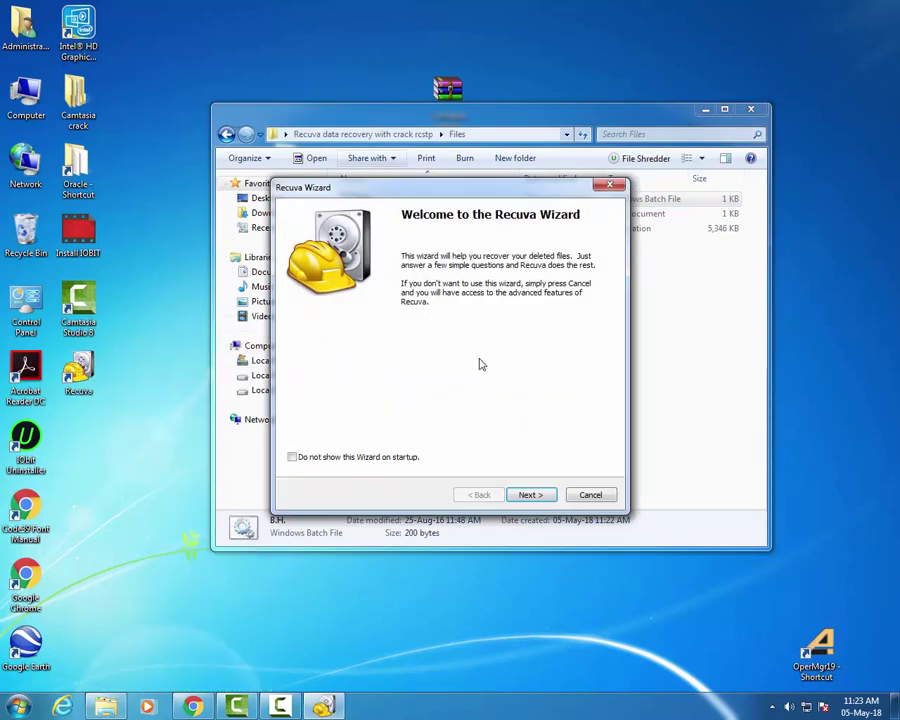
pyautogui.click(527, 495)
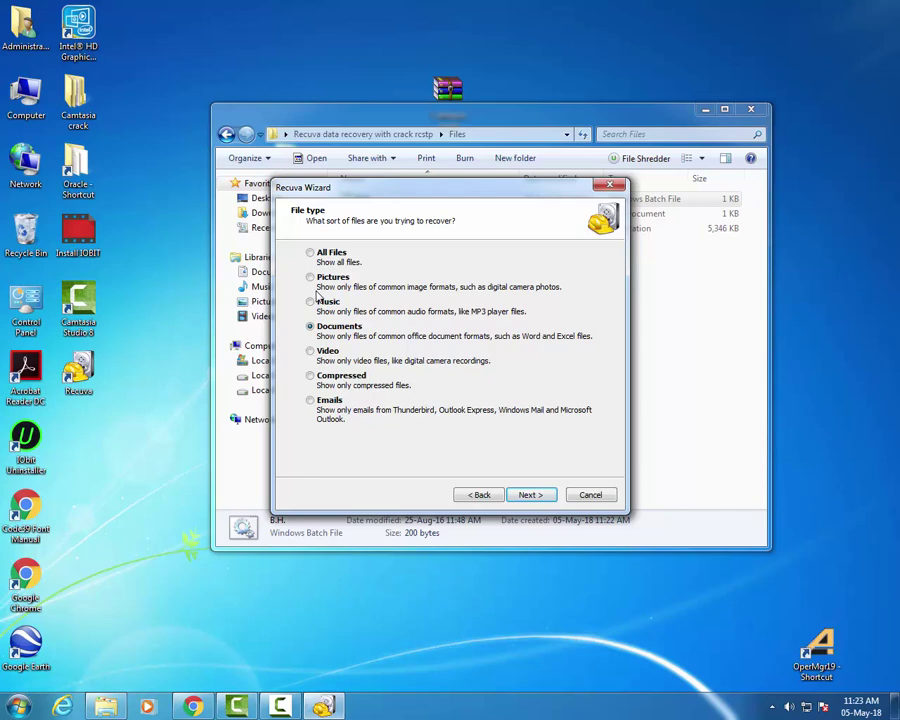
pyautogui.click(318, 259)
pyautogui.click(532, 497)
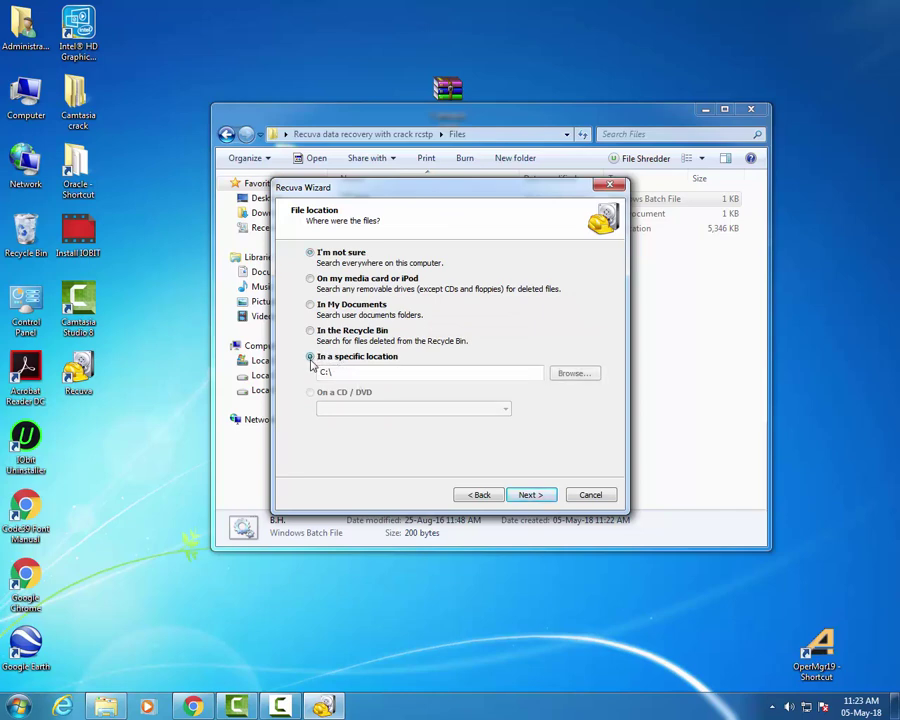
# Step: Set the search location to the specific folder D:\Ram
pyautogui.click(310, 357)
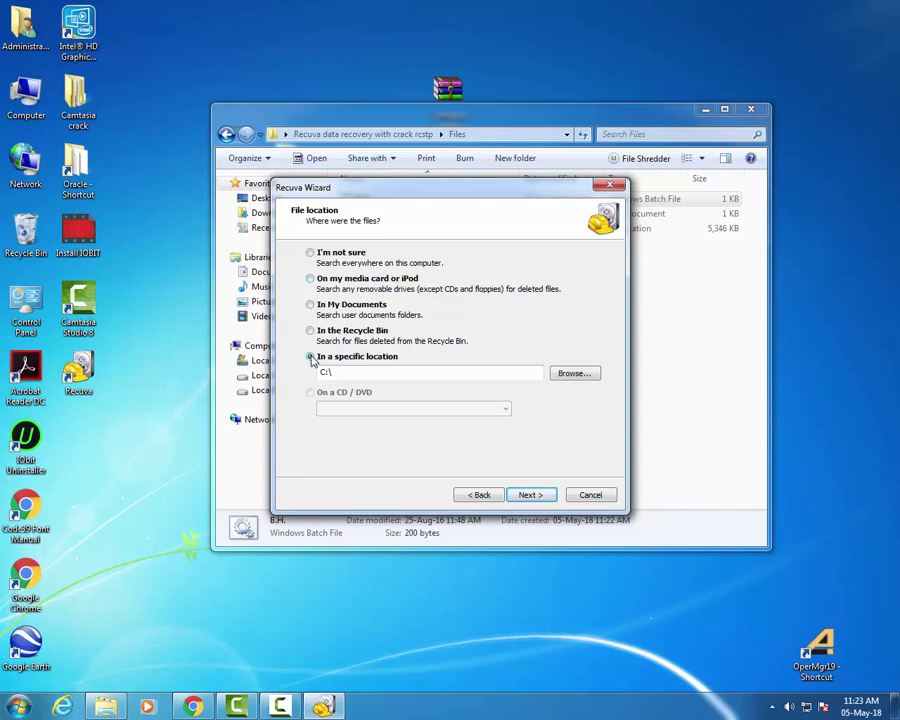
pyautogui.click(570, 373)
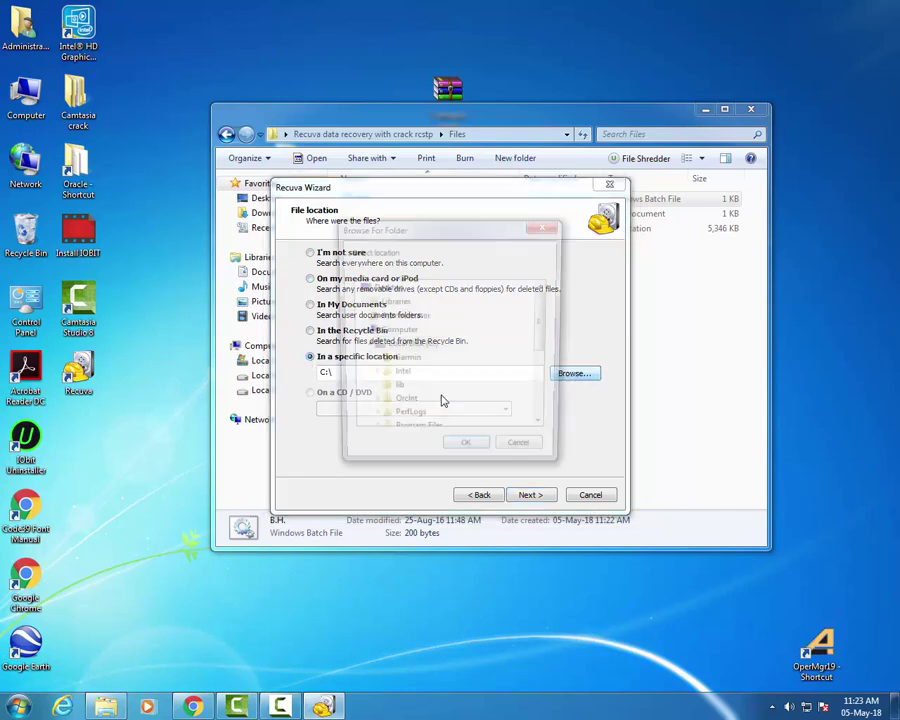
pyautogui.moveTo(537, 344); pyautogui.dragTo(548, 408)
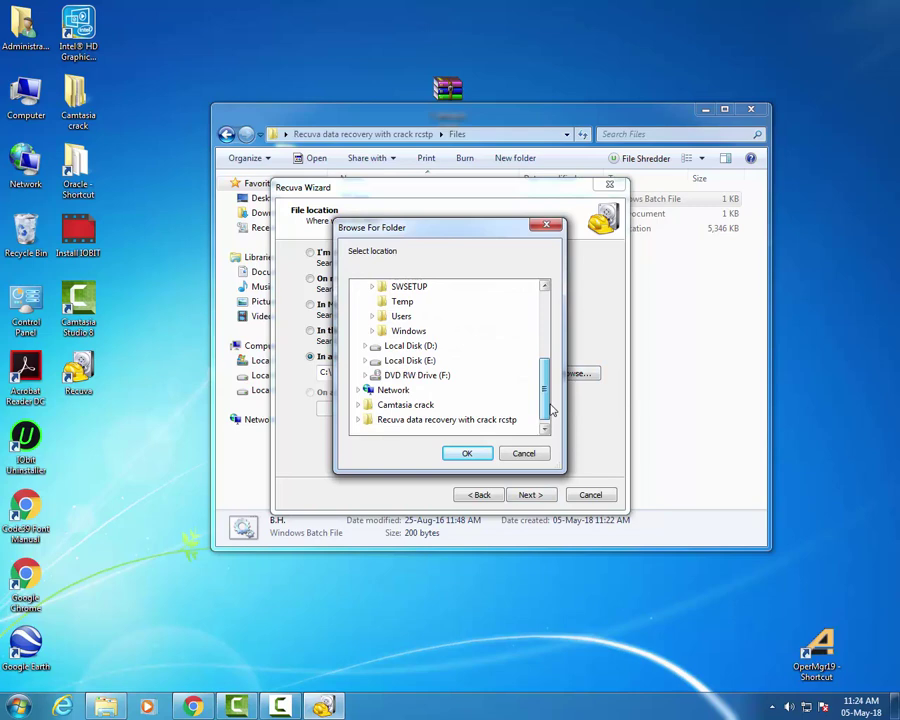
pyautogui.click(405, 346)
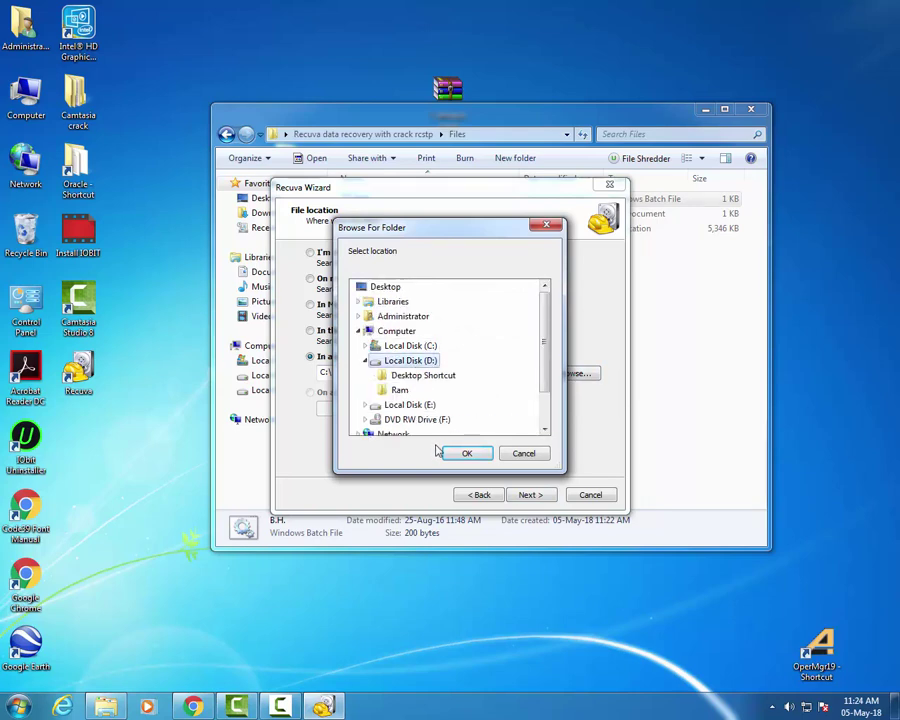
pyautogui.click(399, 391)
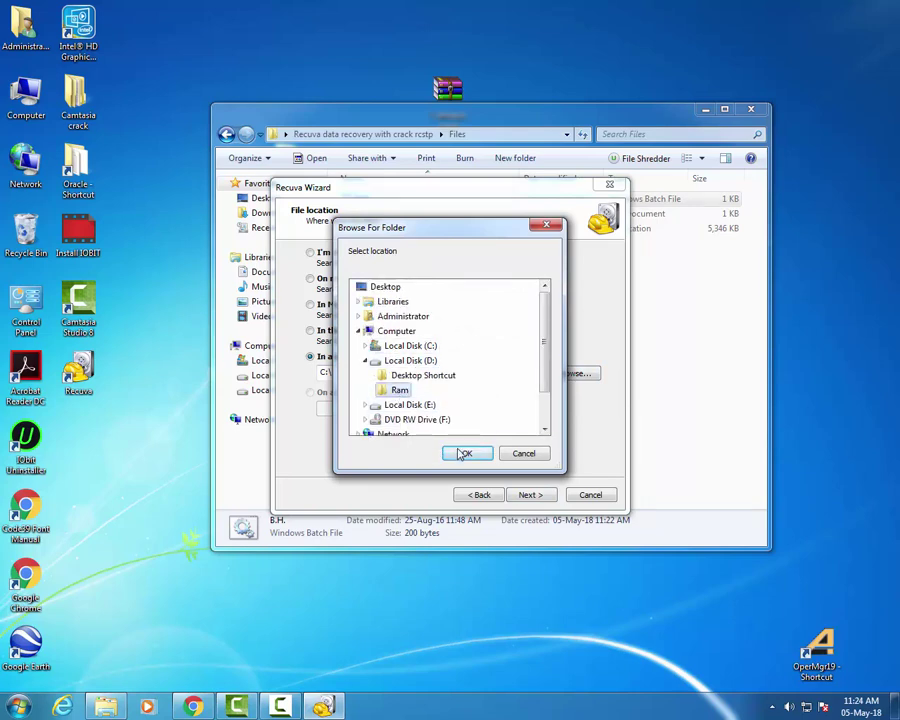
pyautogui.click(463, 454)
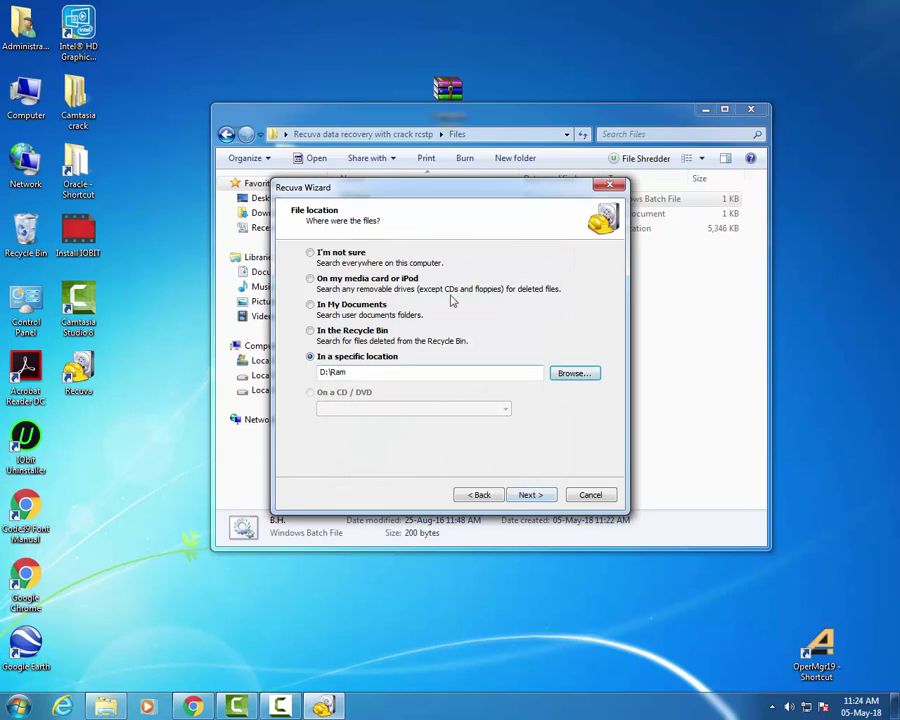
# Step: Start the scan of D:\Ram and tick all three found files via the header checkbox
pyautogui.click(527, 497)
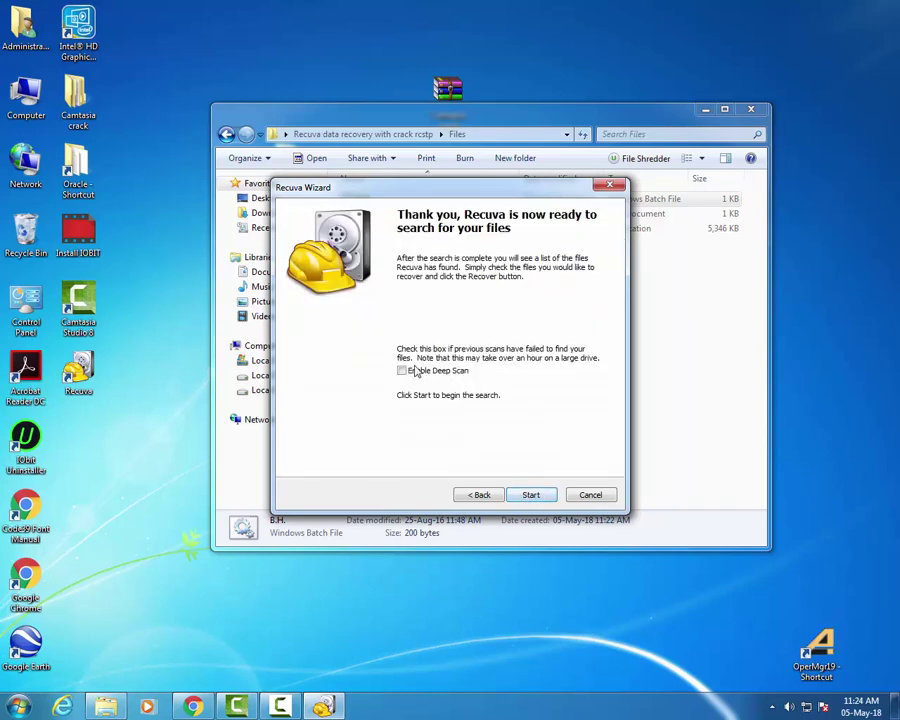
pyautogui.click(531, 494)
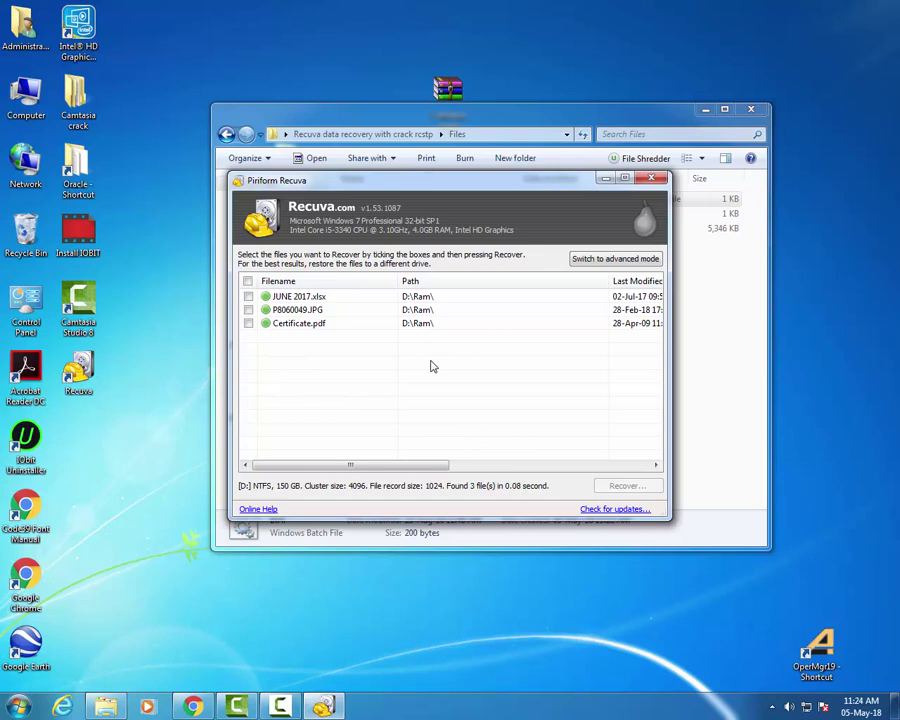
pyautogui.click(248, 281)
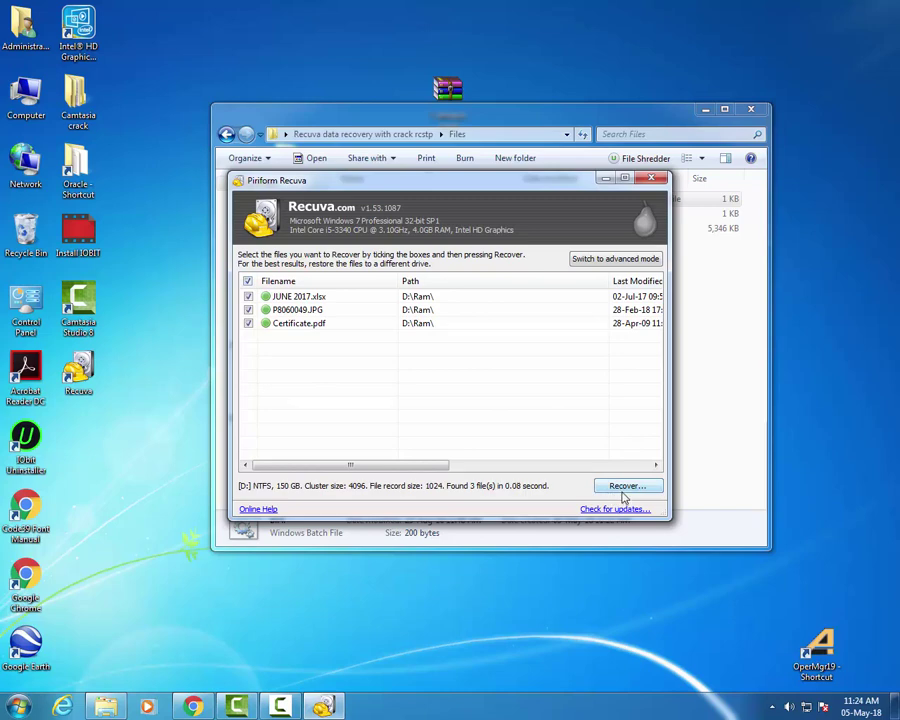
# Step: Start recovering the files, first choosing D:\Ram, then declining the same-drive warning
pyautogui.click(627, 486)
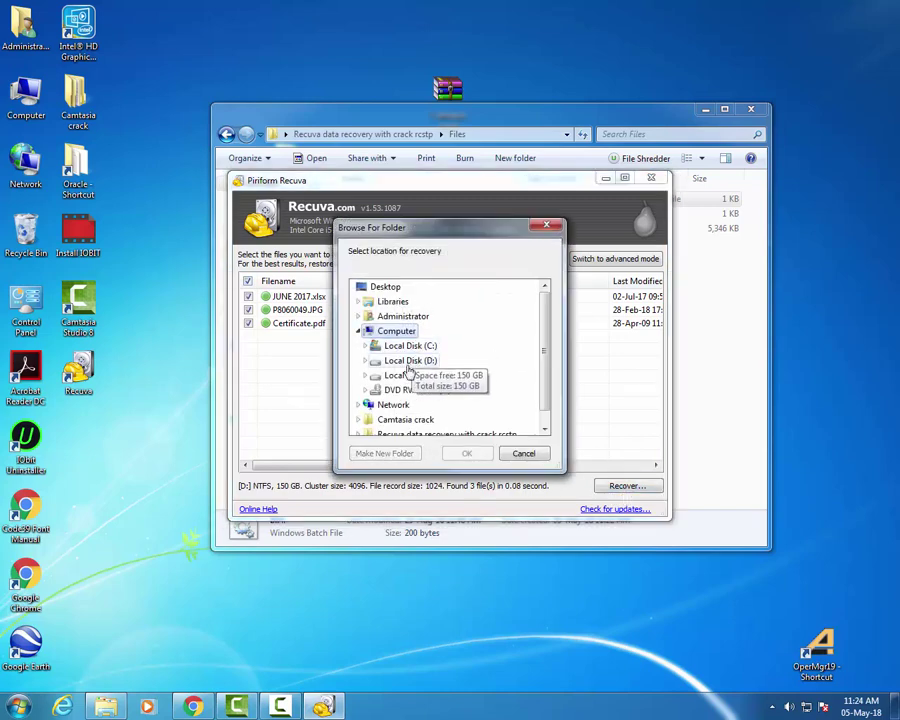
pyautogui.click(408, 362)
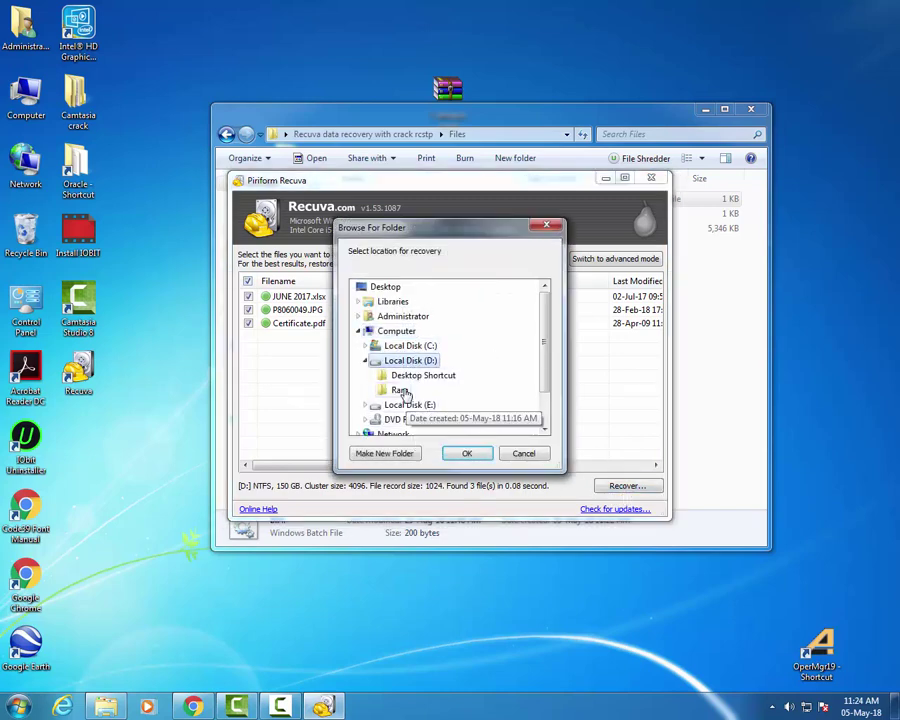
pyautogui.click(401, 390)
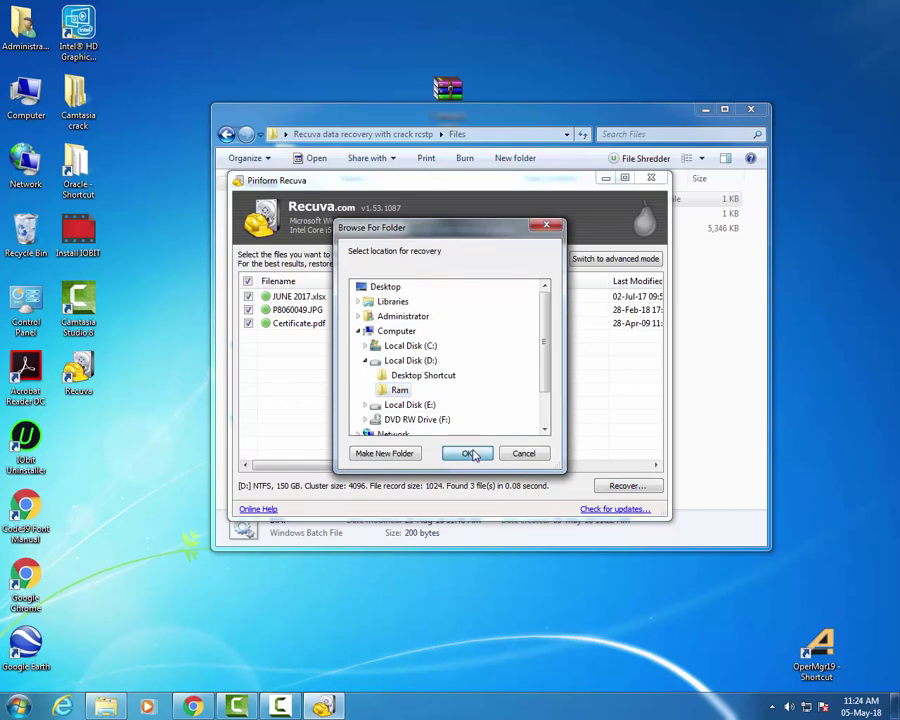
pyautogui.click(467, 455)
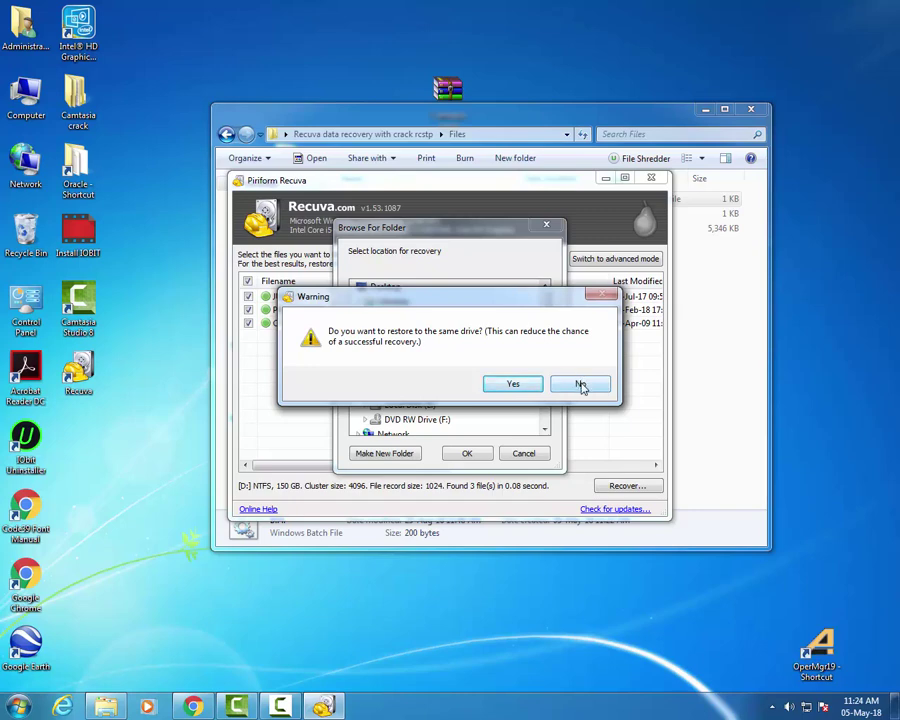
pyautogui.click(581, 386)
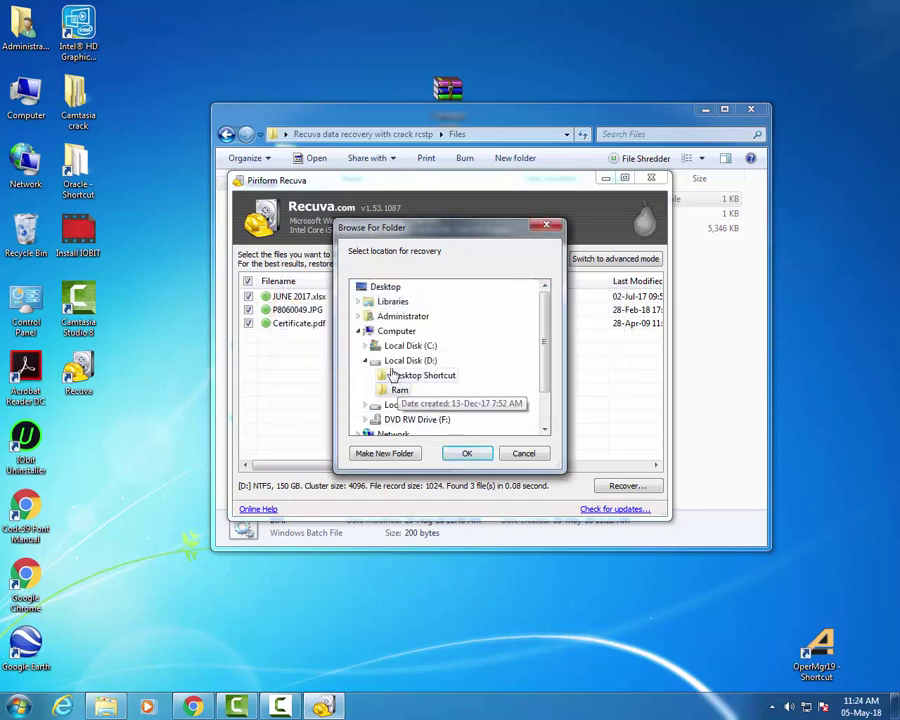
# Step: Create a Desktop folder named Recover and recover the three files into it
pyautogui.click(384, 288)
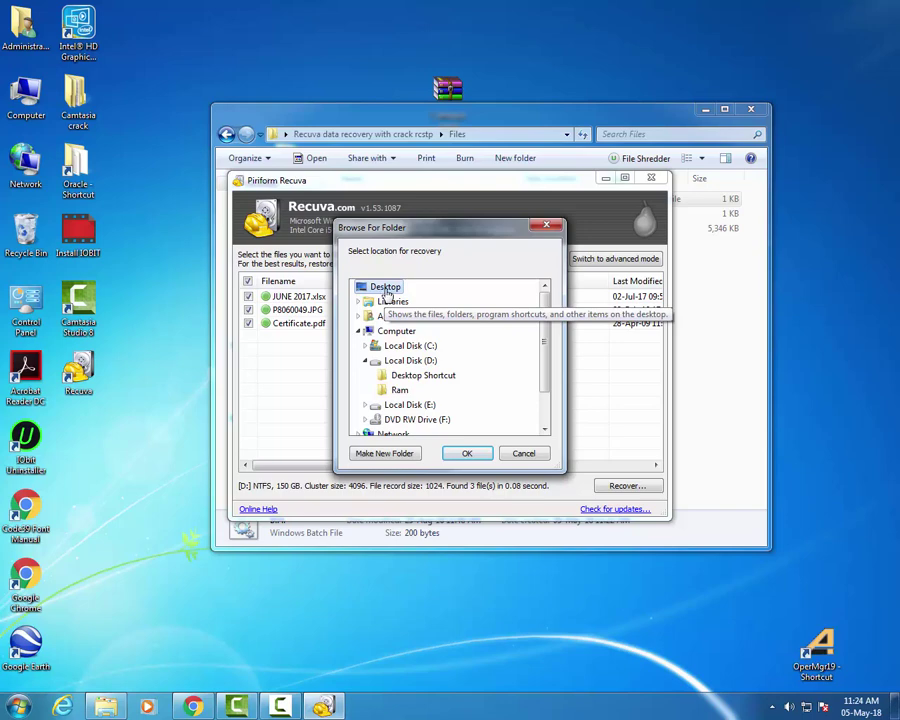
pyautogui.click(384, 453)
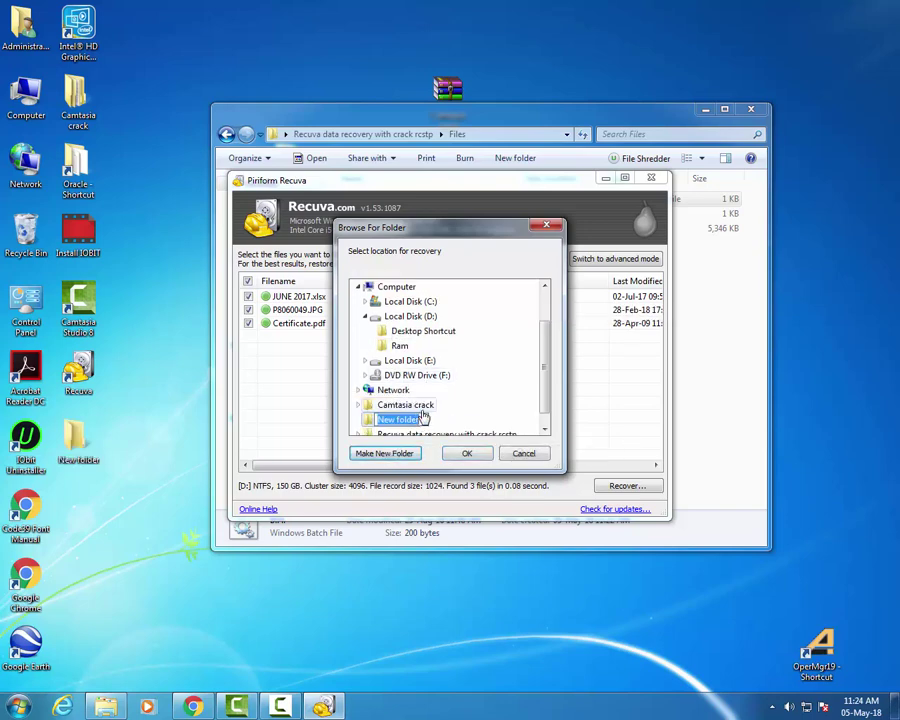
pyautogui.write('Recove')
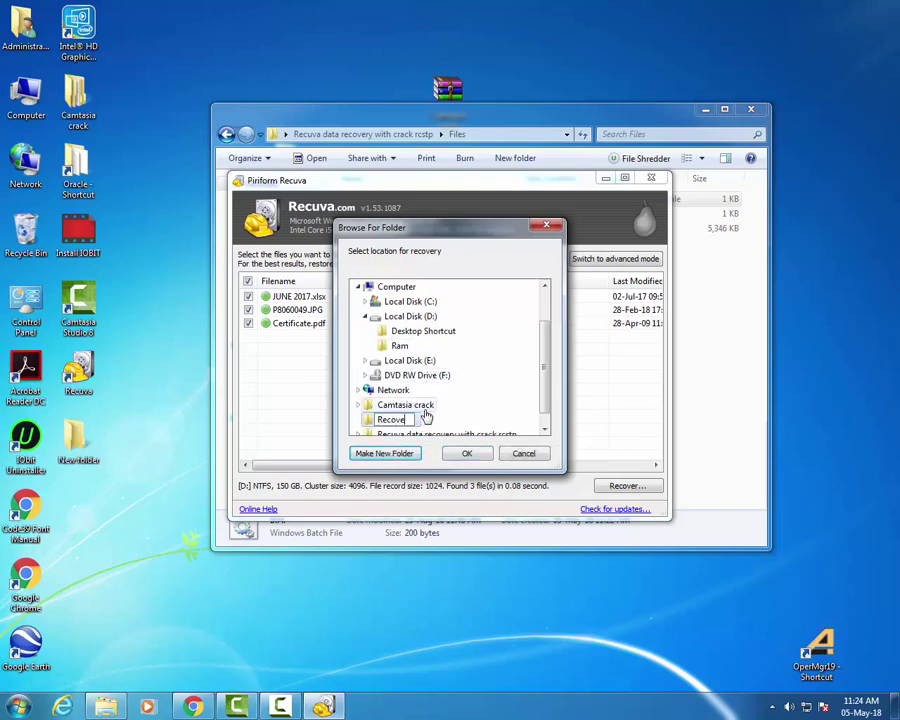
pyautogui.write('r')
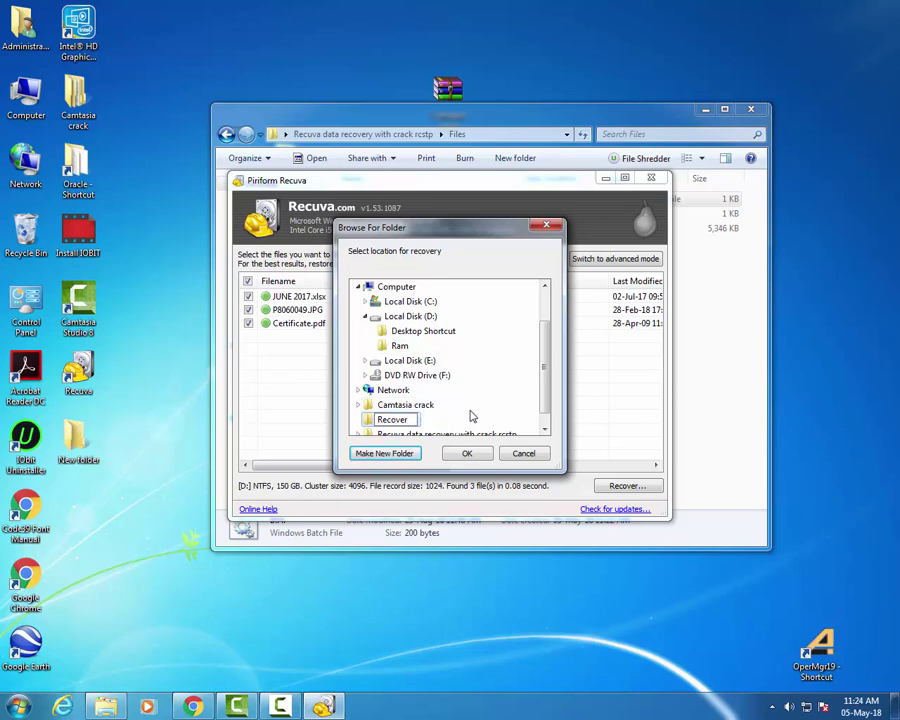
pyautogui.press('Return')
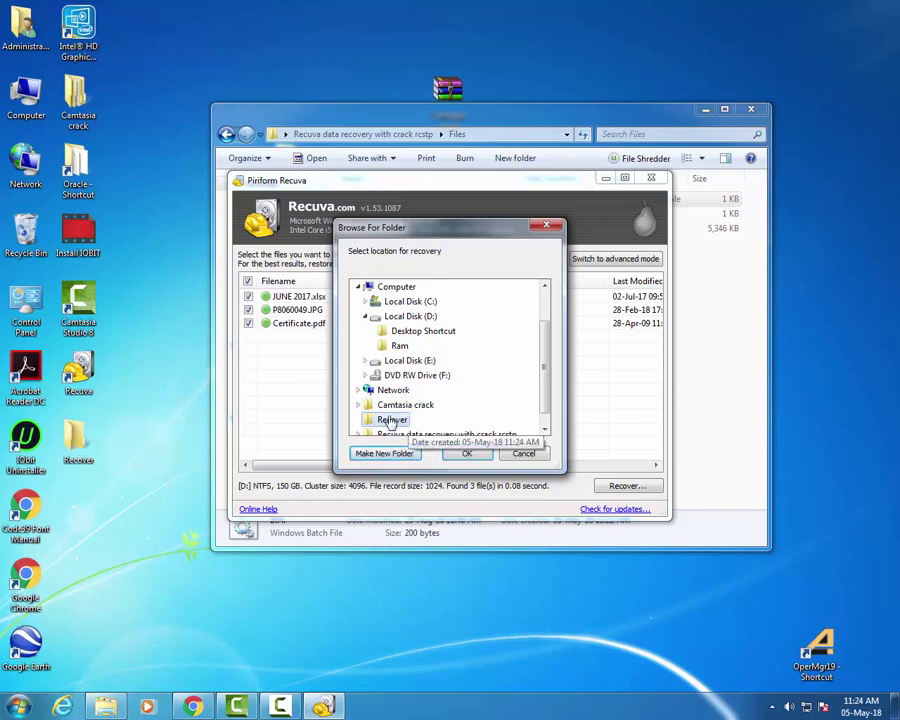
pyautogui.click(463, 456)
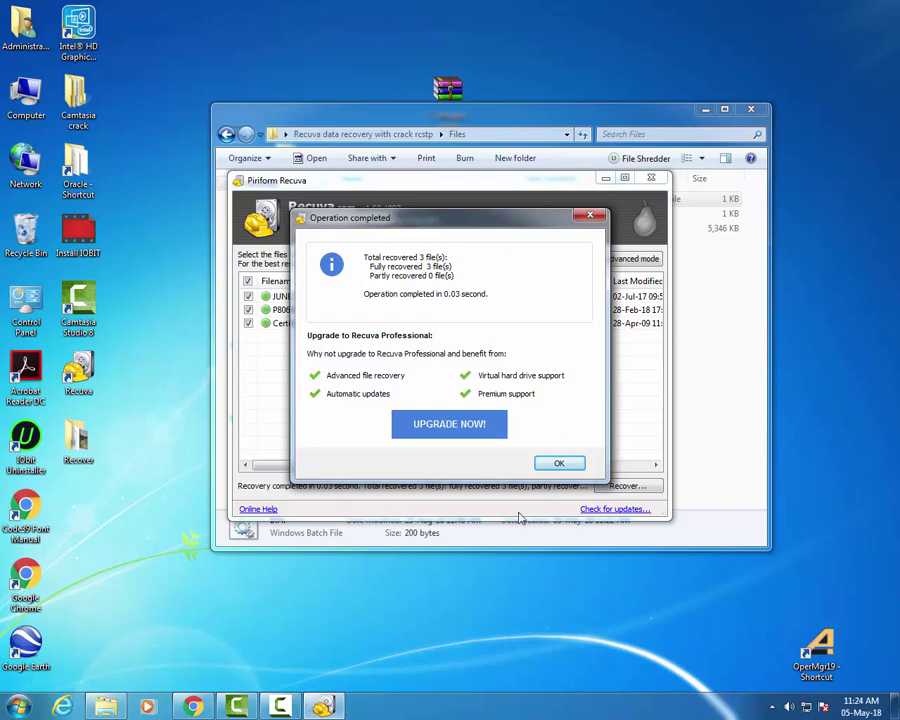
# Step: Acknowledge the Operation completed report with OK and close the Recuva window
pyautogui.click(568, 464)
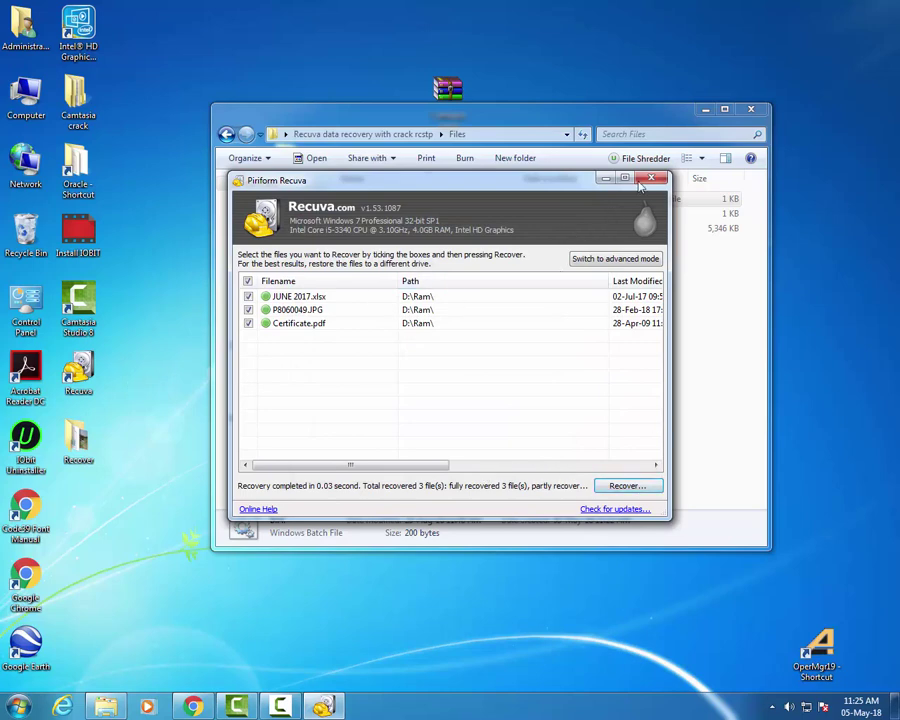
pyautogui.click(645, 181)
# Step: Open the Recover folder and open Certificate, P8060049 and JUNE 2017 to check them
pyautogui.doubleClick(80, 442)
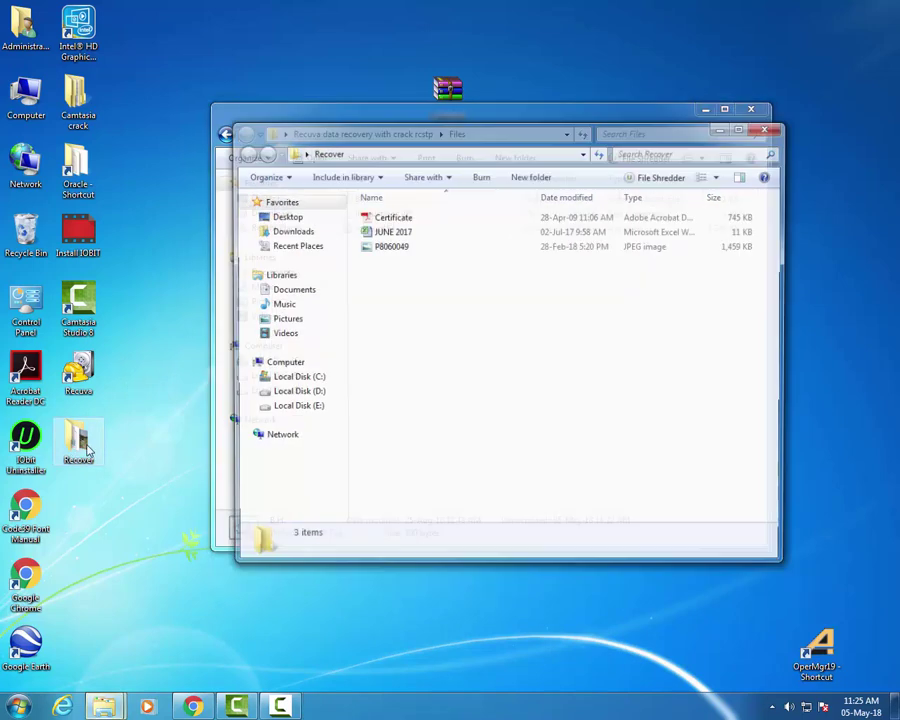
pyautogui.doubleClick(403, 222)
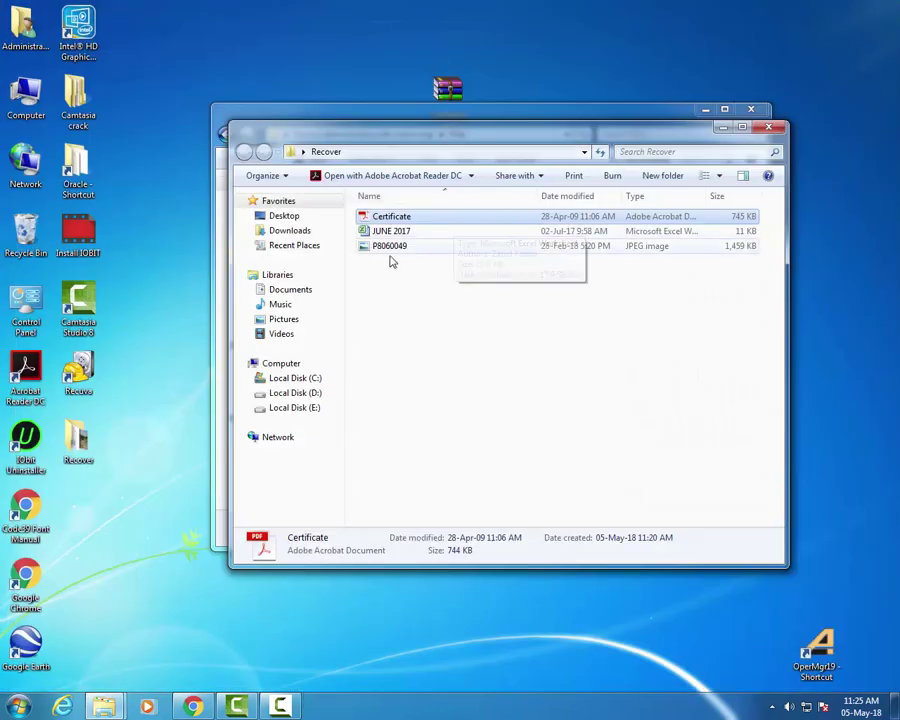
pyautogui.doubleClick(390, 248)
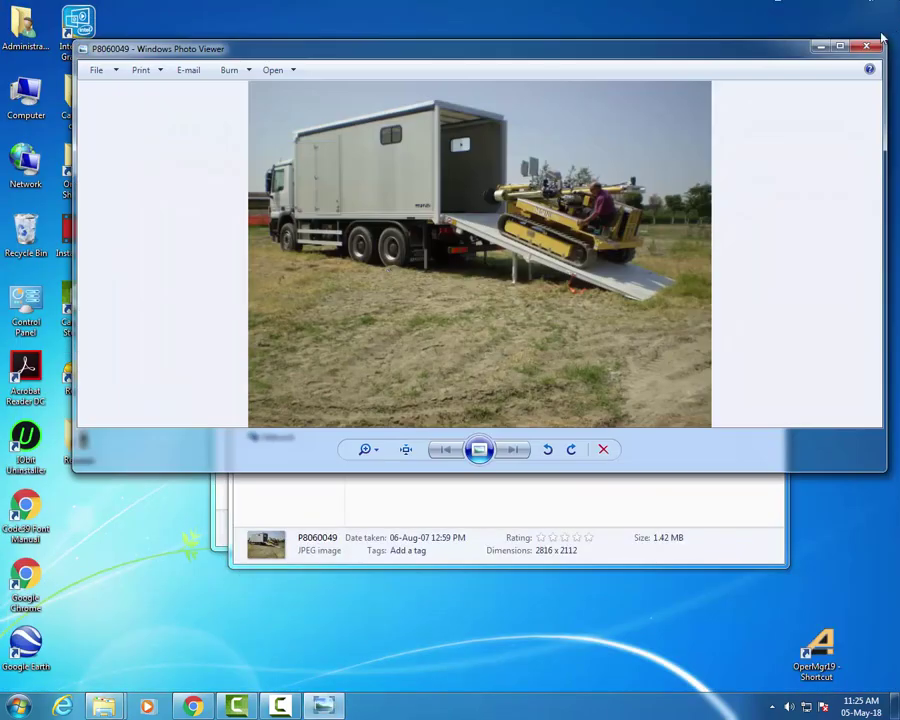
pyautogui.click(868, 46)
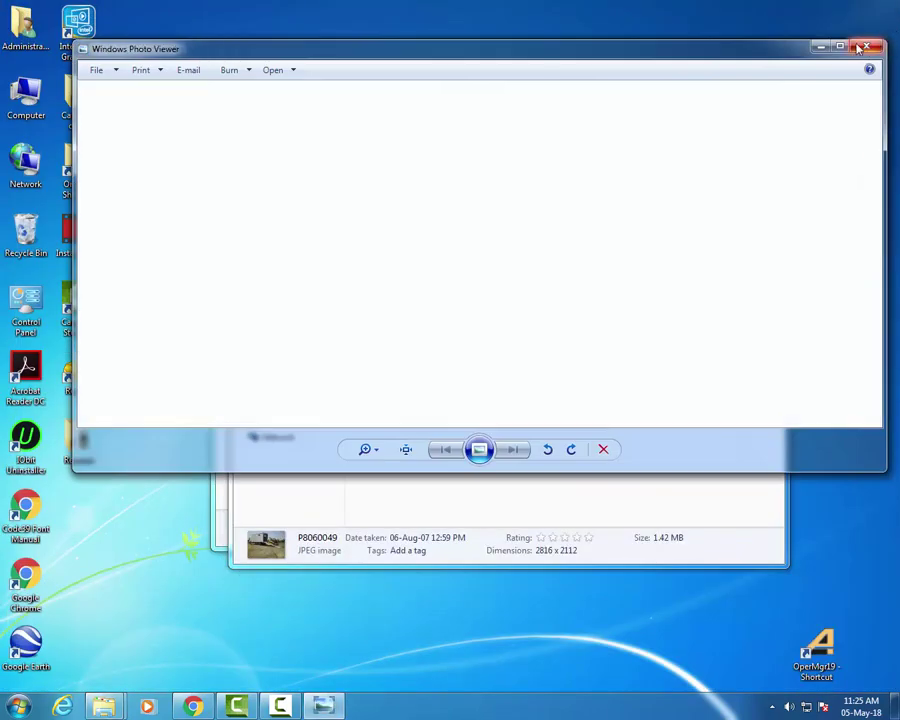
pyautogui.click(437, 233)
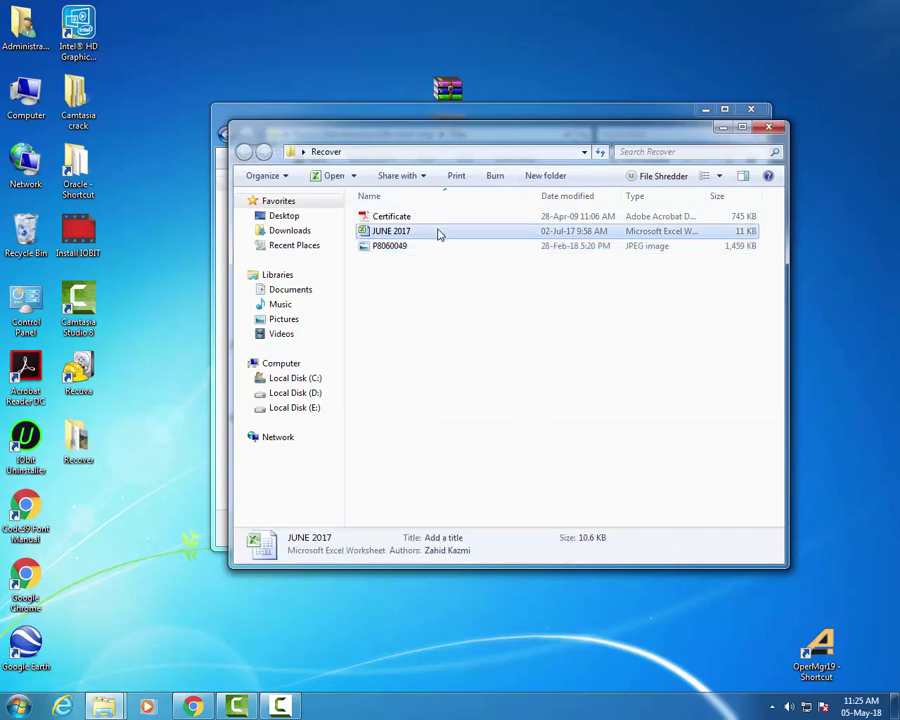
pyautogui.doubleClick(437, 233)
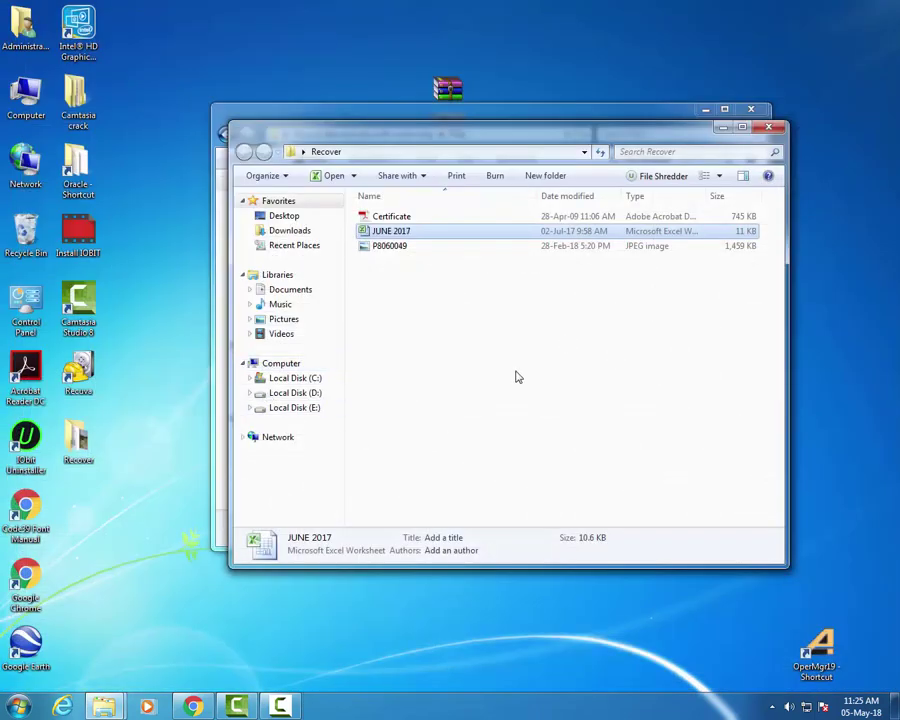
pyautogui.click(495, 316)
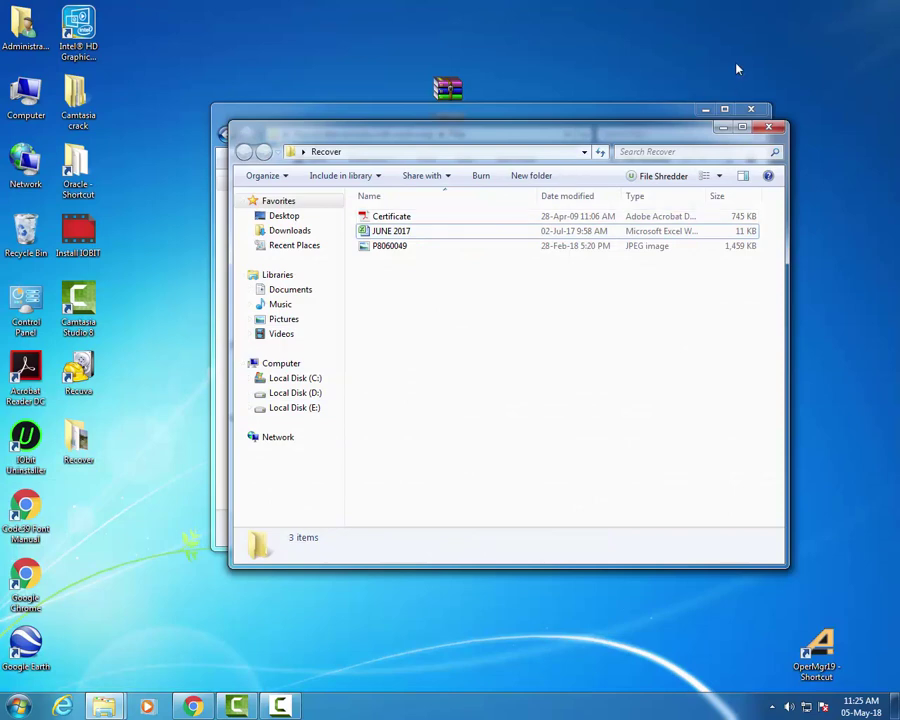
# Step: Close the Recover and Files folder windows, returning to the desktop
pyautogui.click(767, 130)
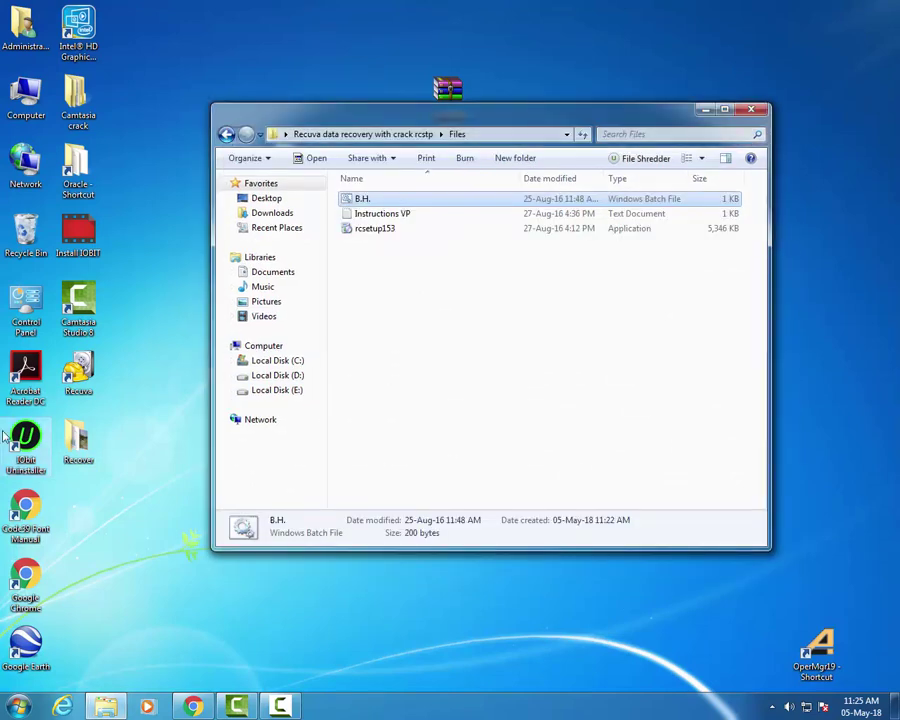
pyautogui.doubleClick(80, 445)
pyautogui.moveTo(546, 374); pyautogui.dragTo(455, 196)
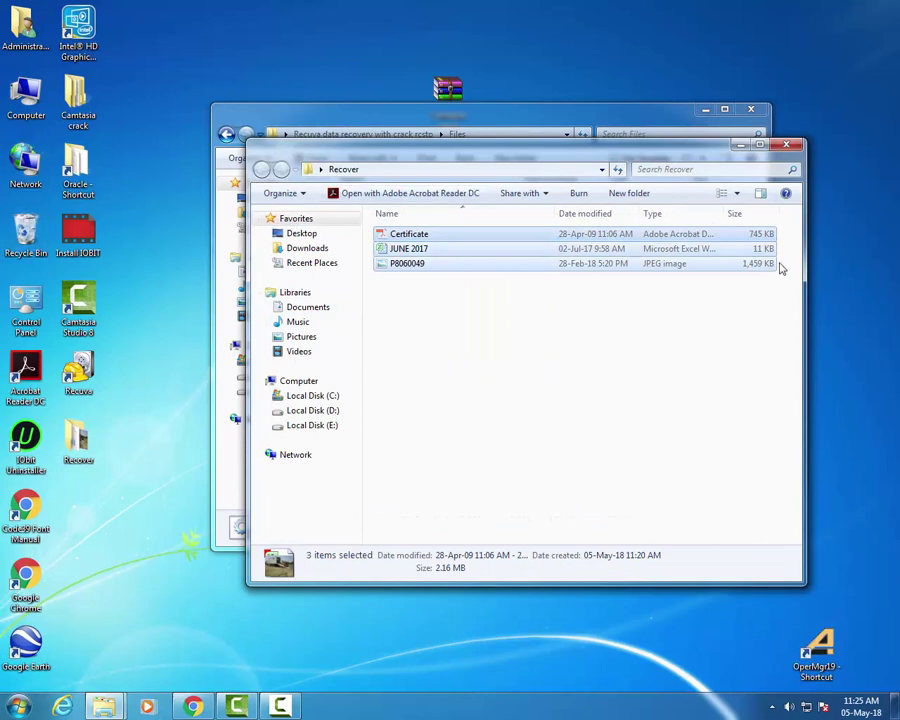
pyautogui.click(796, 150)
pyautogui.click(750, 96)
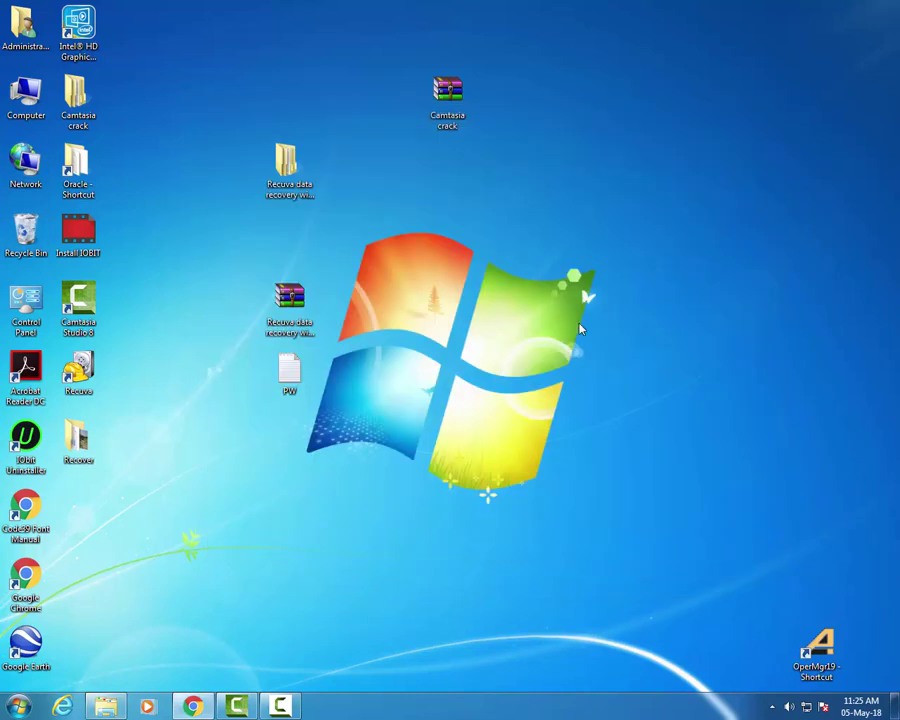